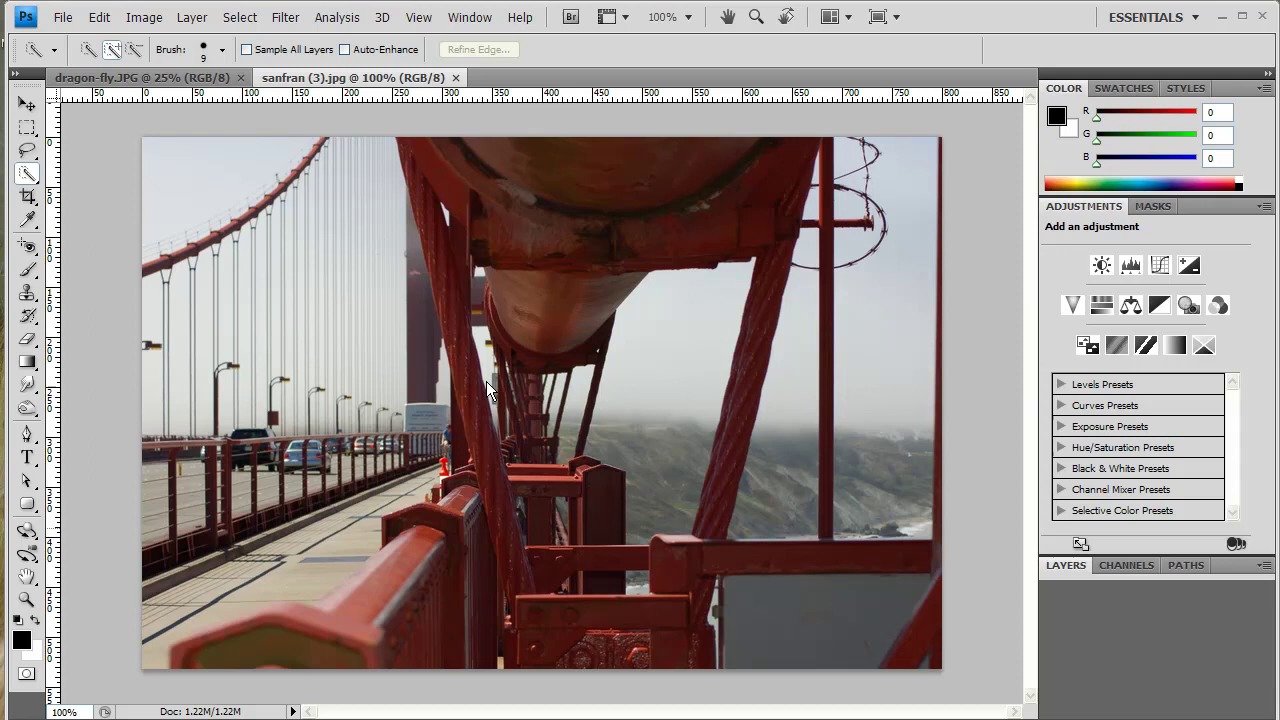
- Select the Crop tool and apply the 'Crop 5 inch x 7 inch 300 ppi' preset
click(28, 196)
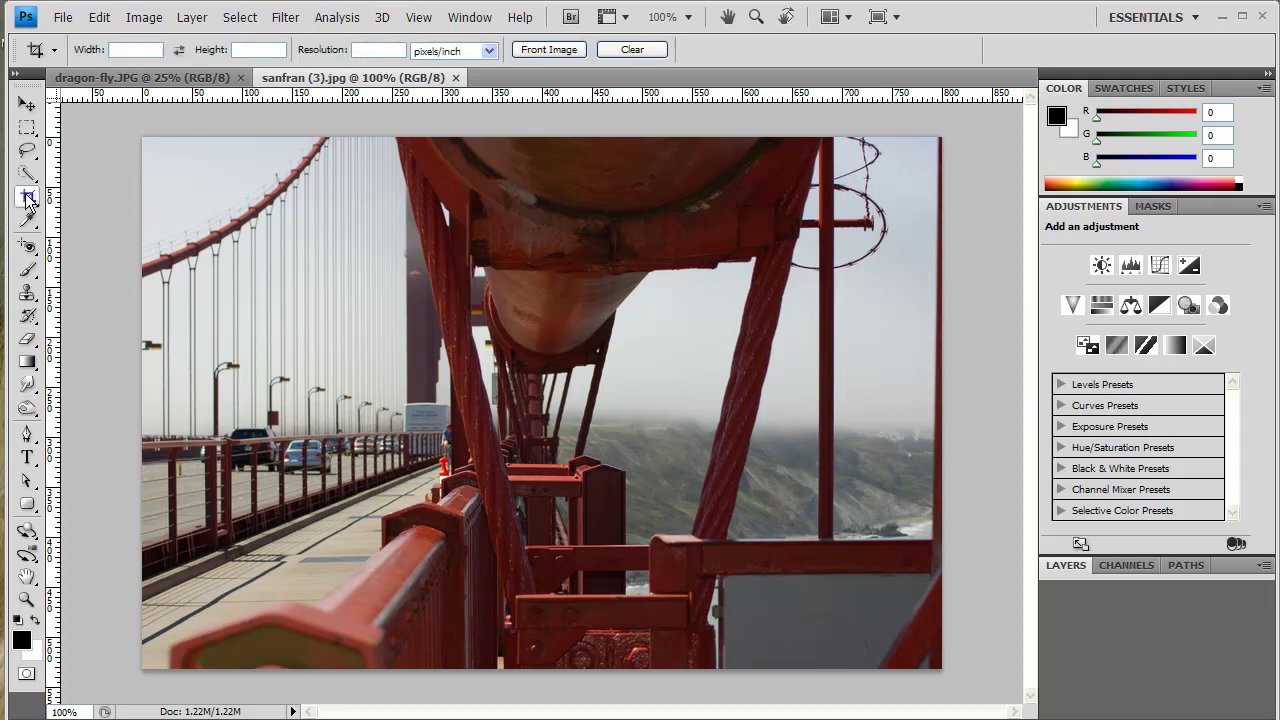
click(55, 50)
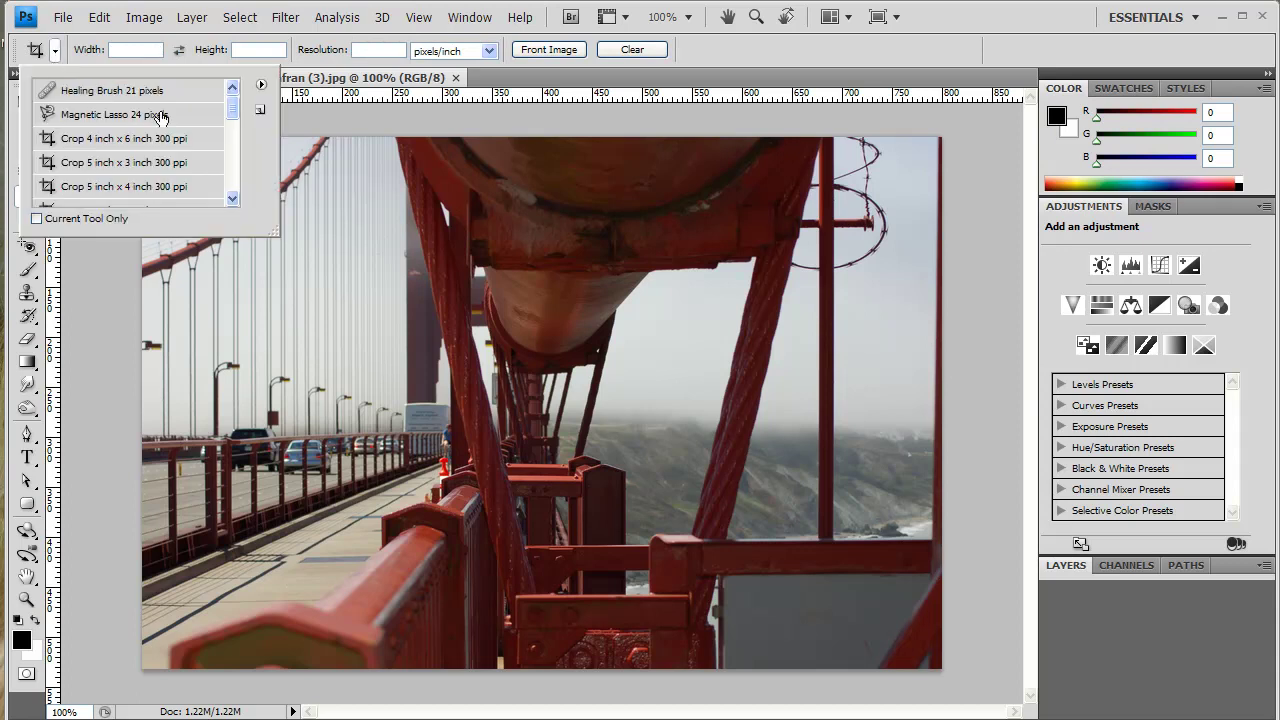
scroll(229, 115, down, 1)
drag(229, 115, 230, 120)
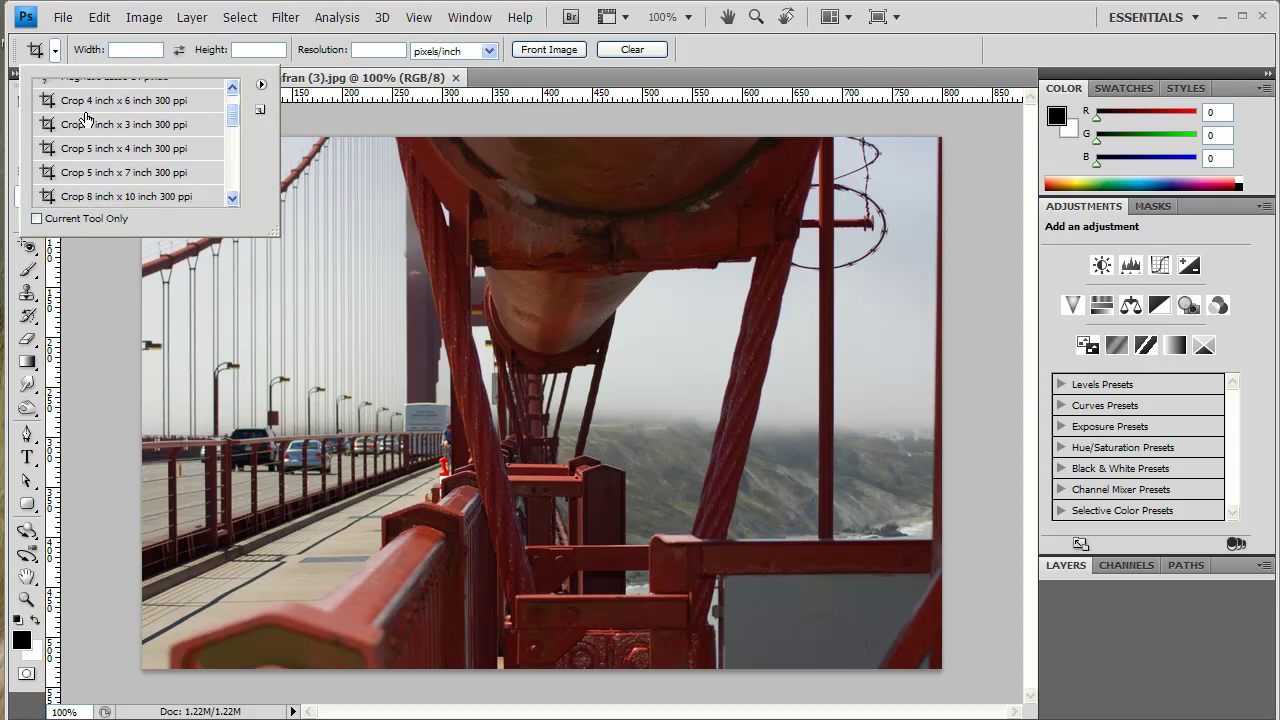
double_click(117, 175)
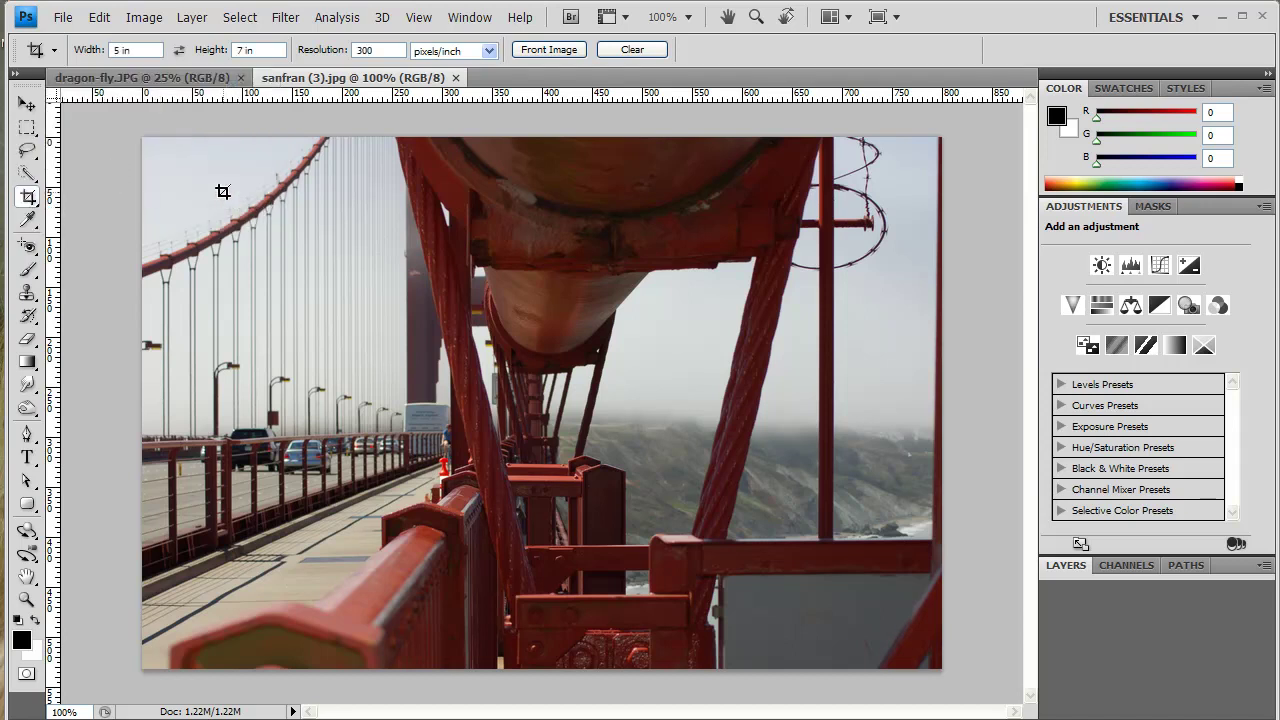
- Draw a 5x7 crop box, then resize and shift it over the central pipe and railings
drag(212, 184, 789, 623)
drag(469, 461, 648, 456)
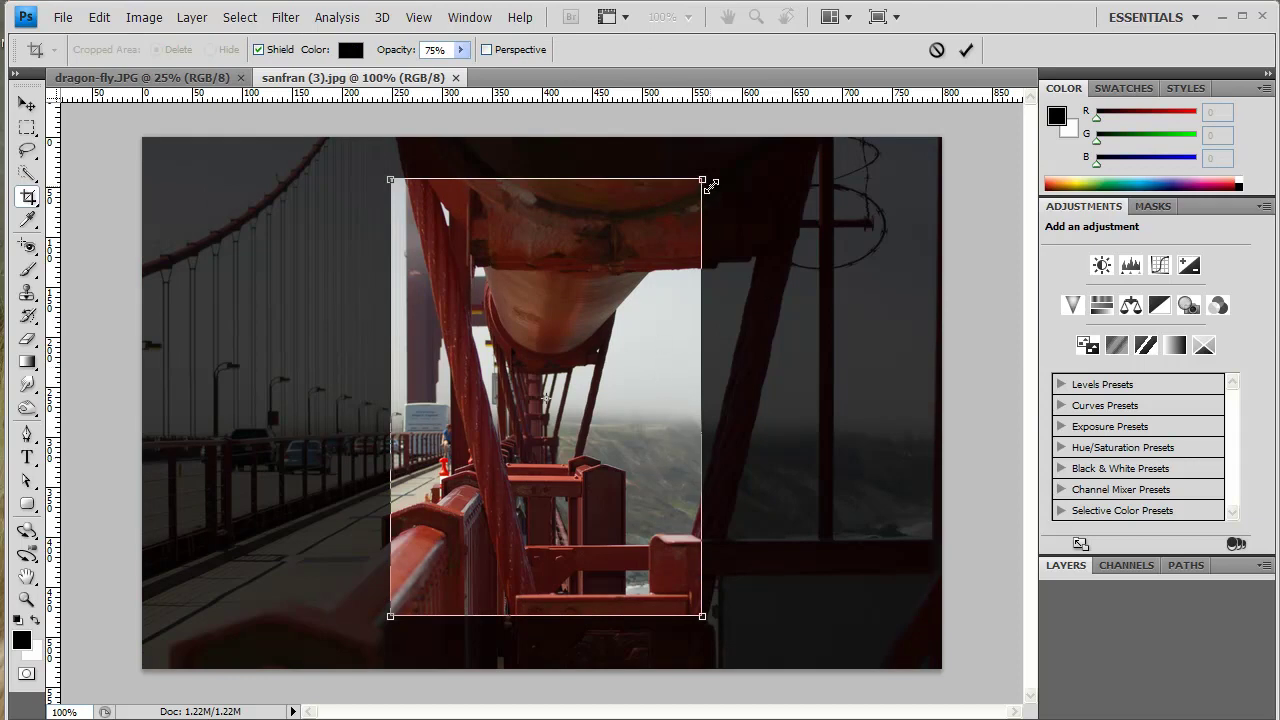
drag(711, 184, 590, 352)
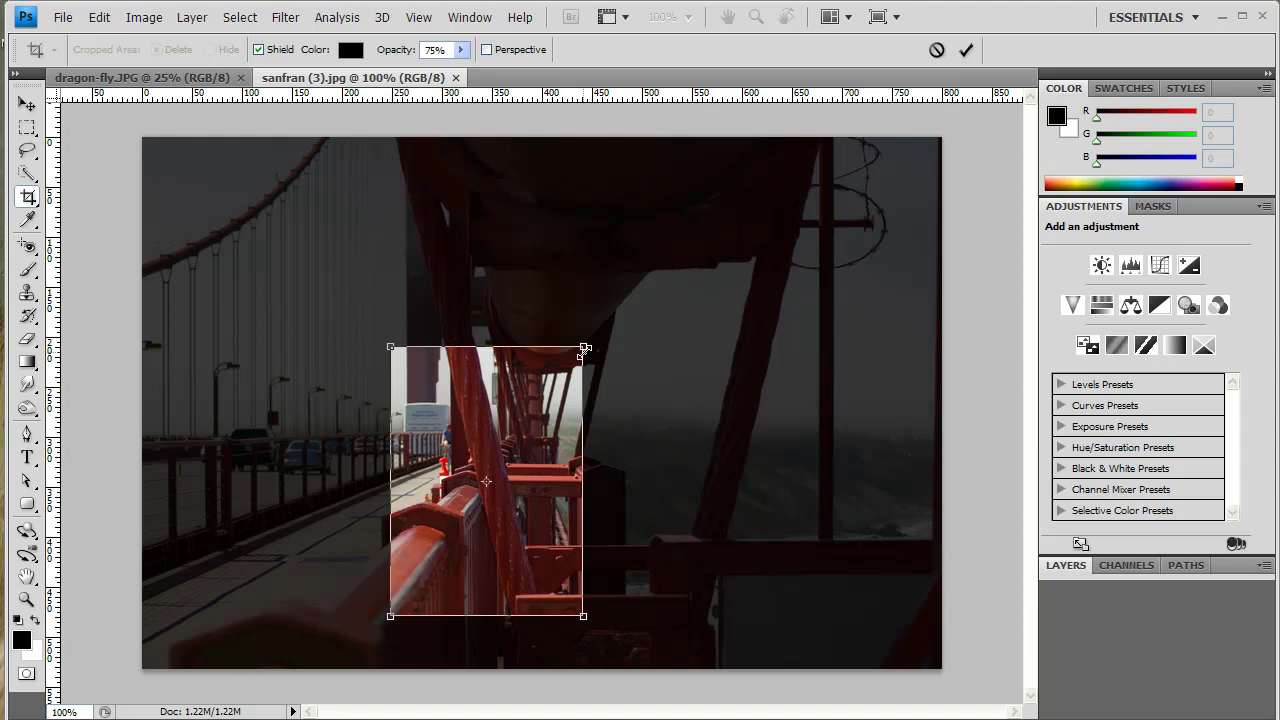
drag(585, 345, 770, 214)
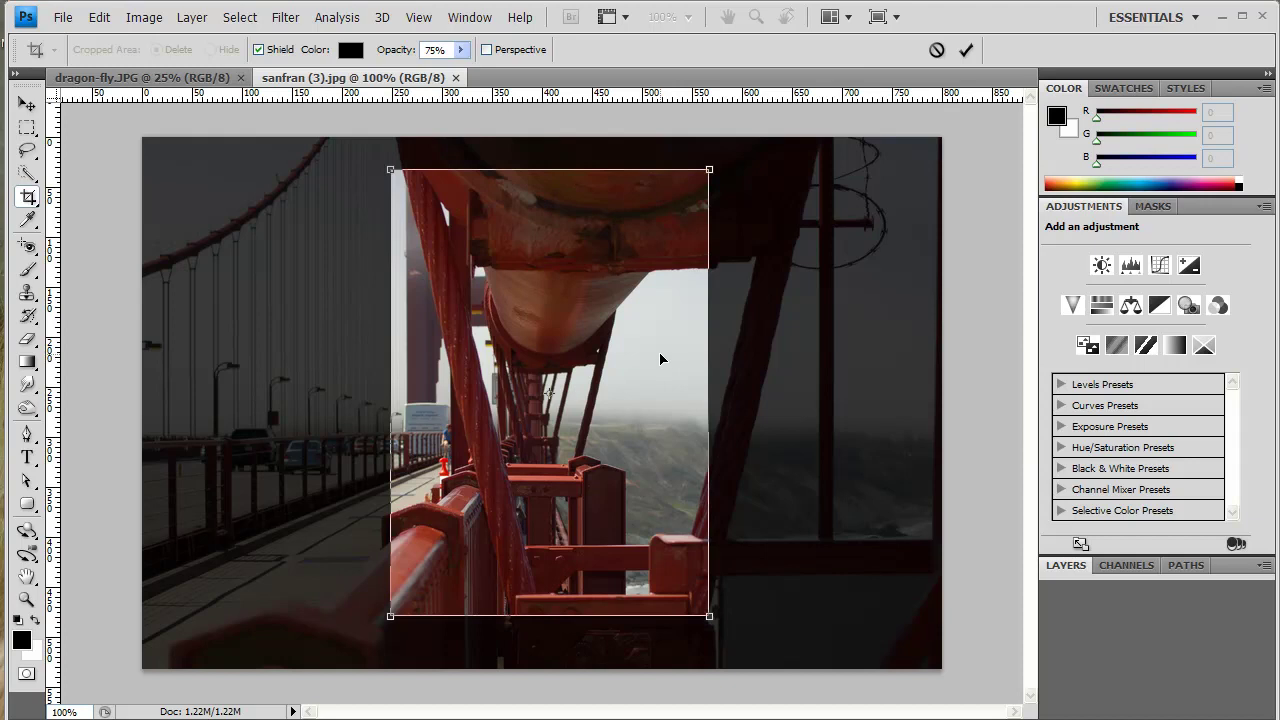
drag(674, 220, 656, 229)
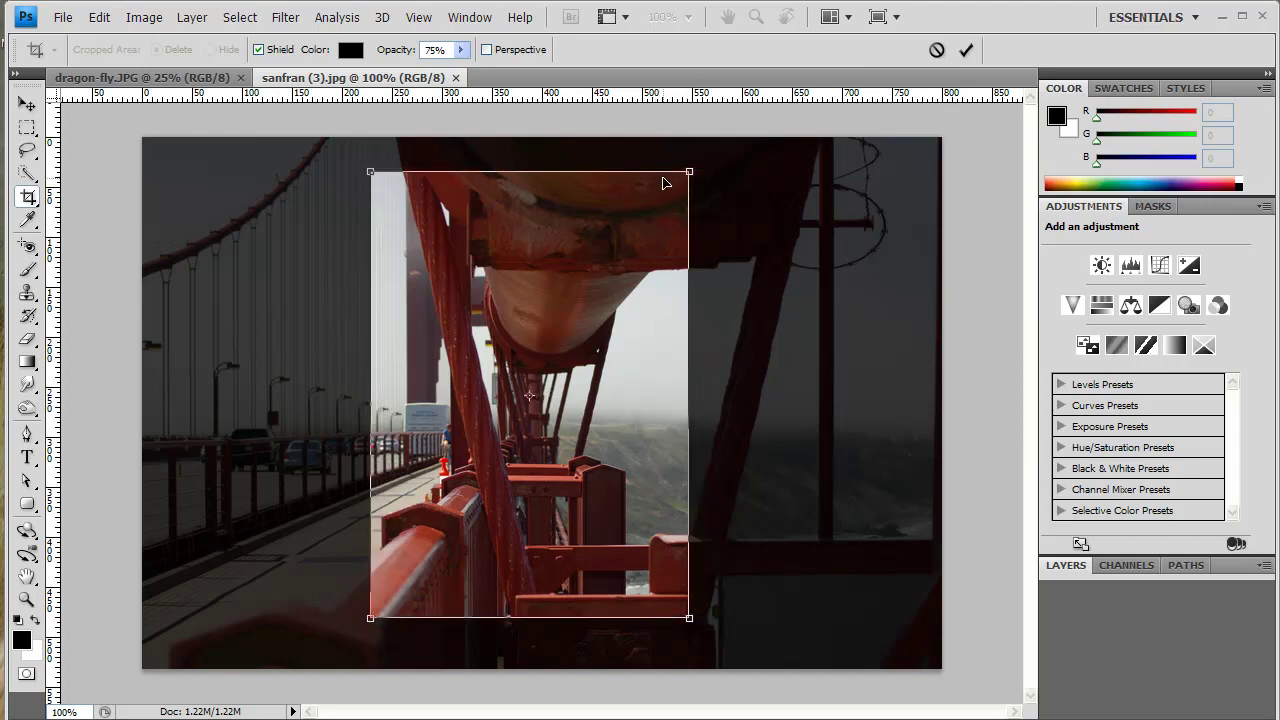
- Commit the 5x7 crop and fit the portrait result on screen
key(Return)
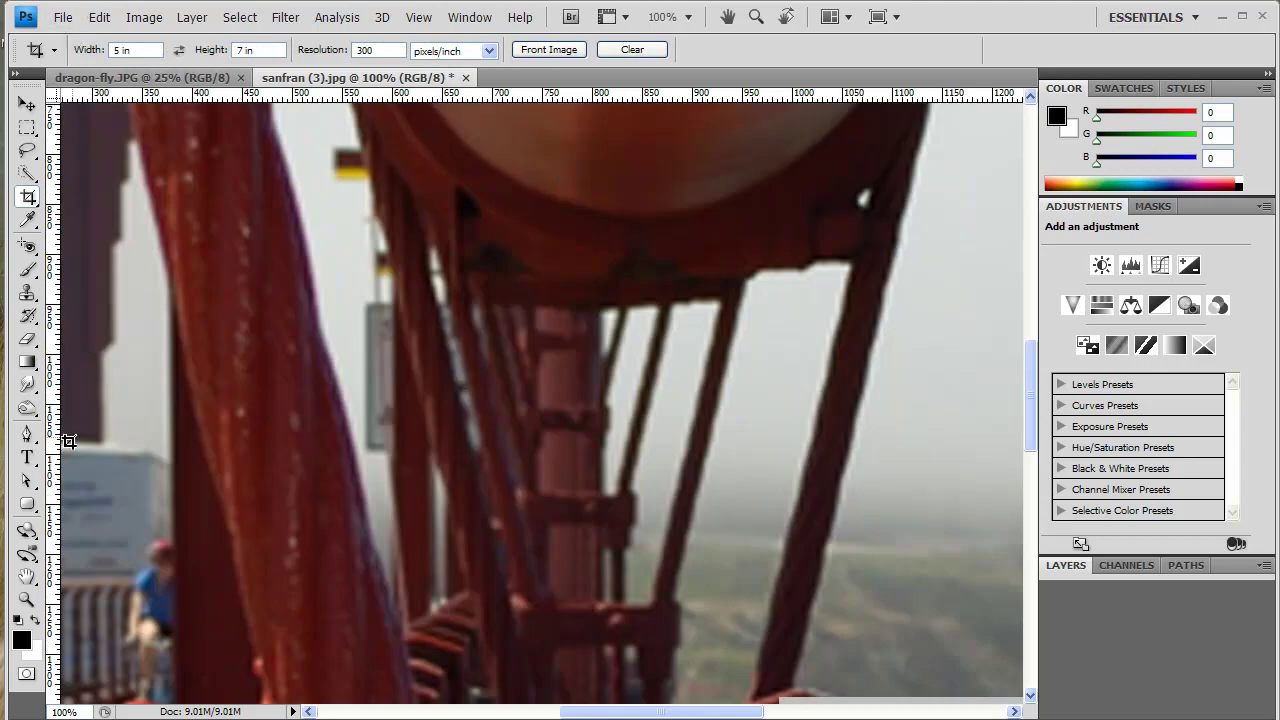
double_click(27, 579)
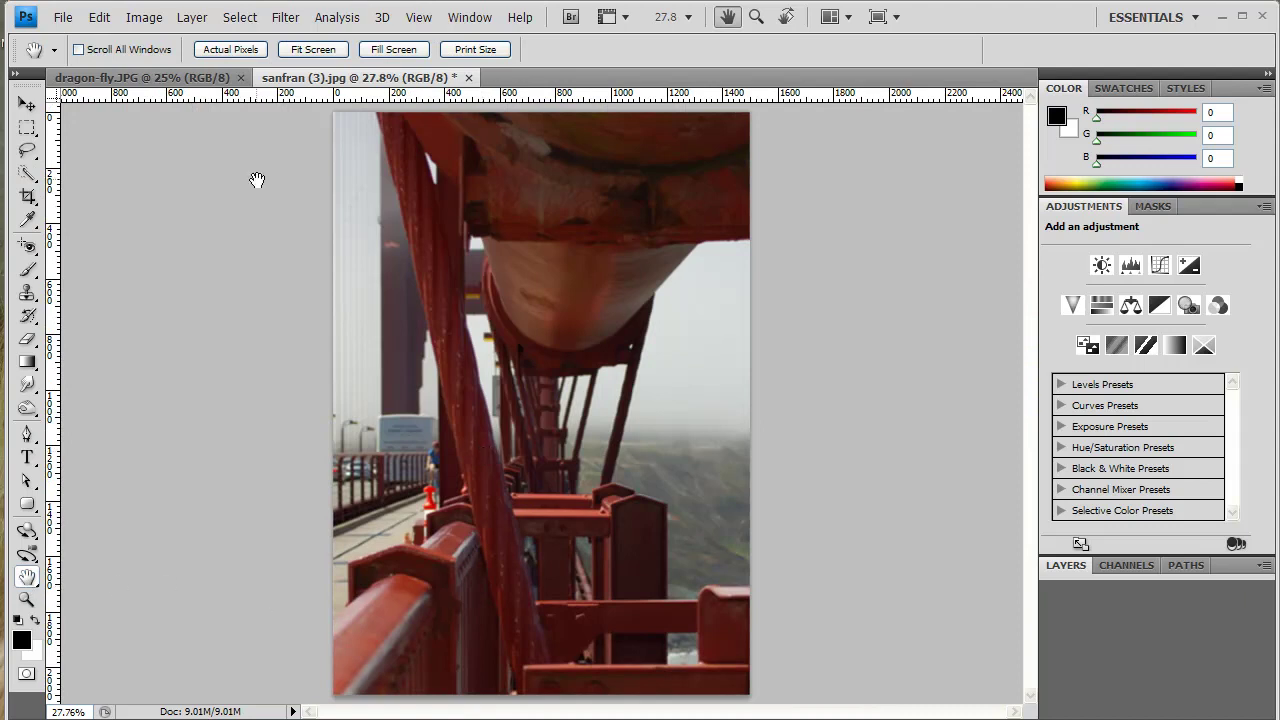
click(63, 18)
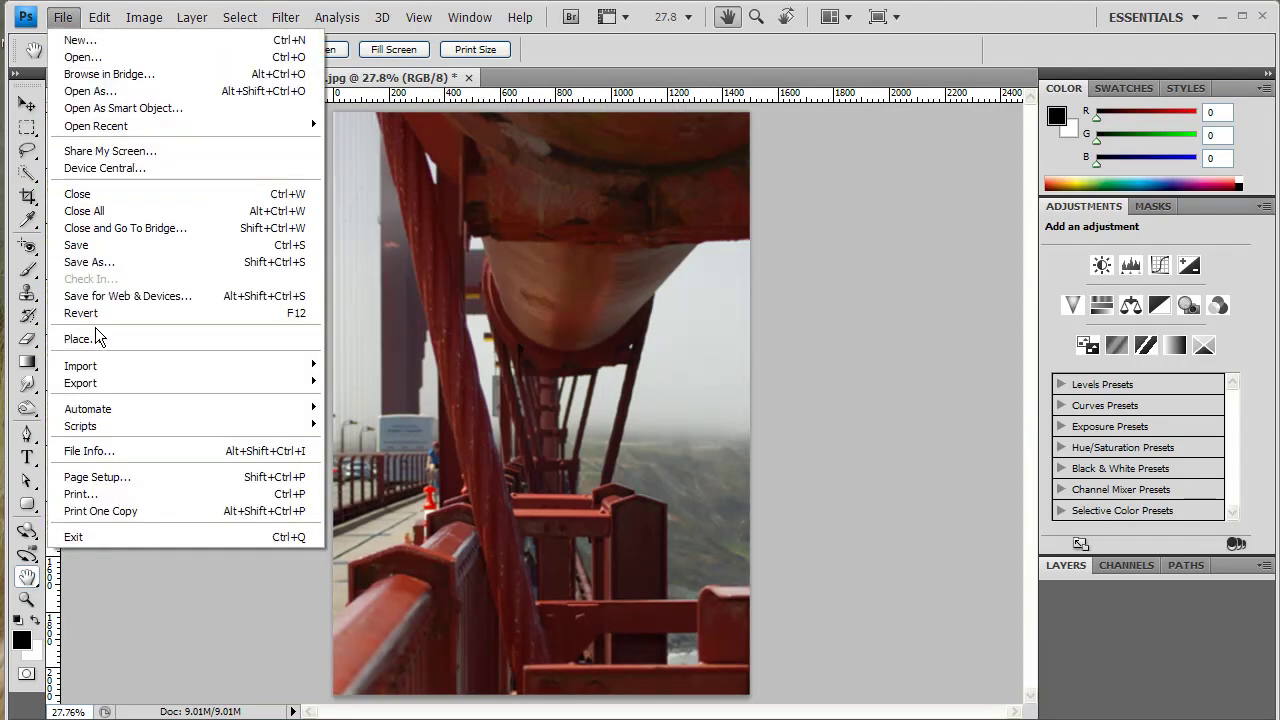
click(91, 494)
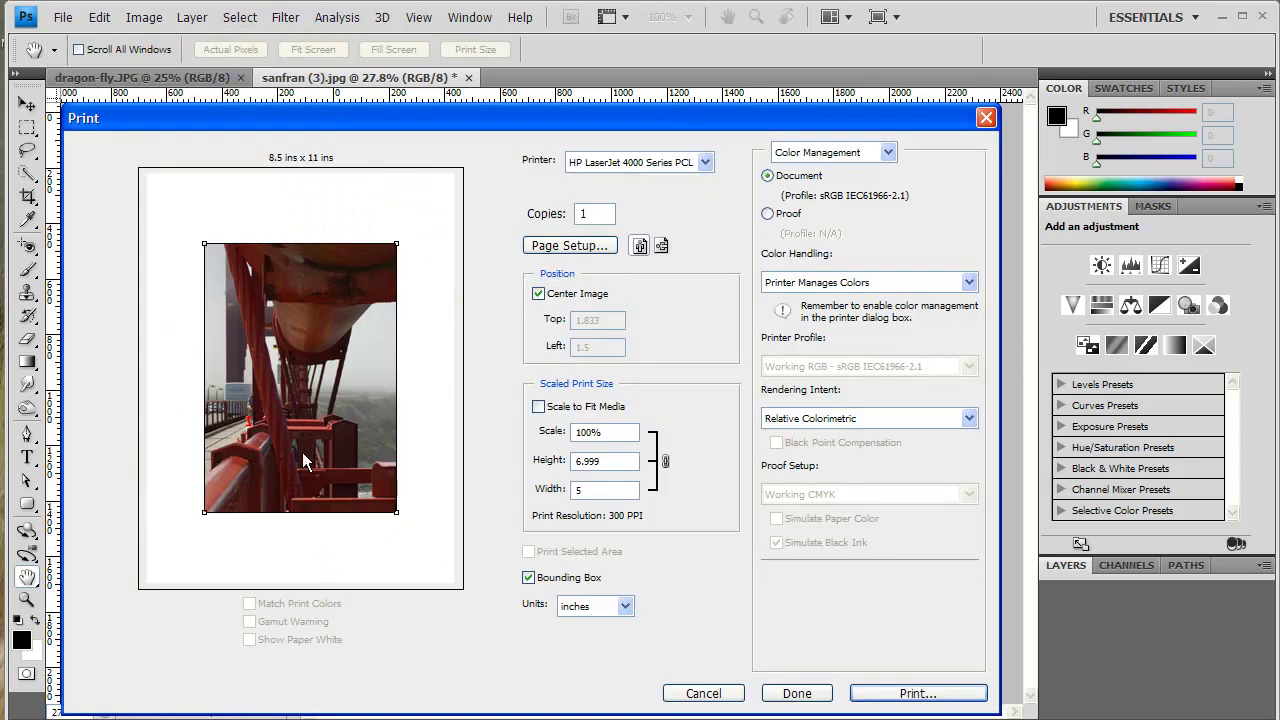
click(699, 691)
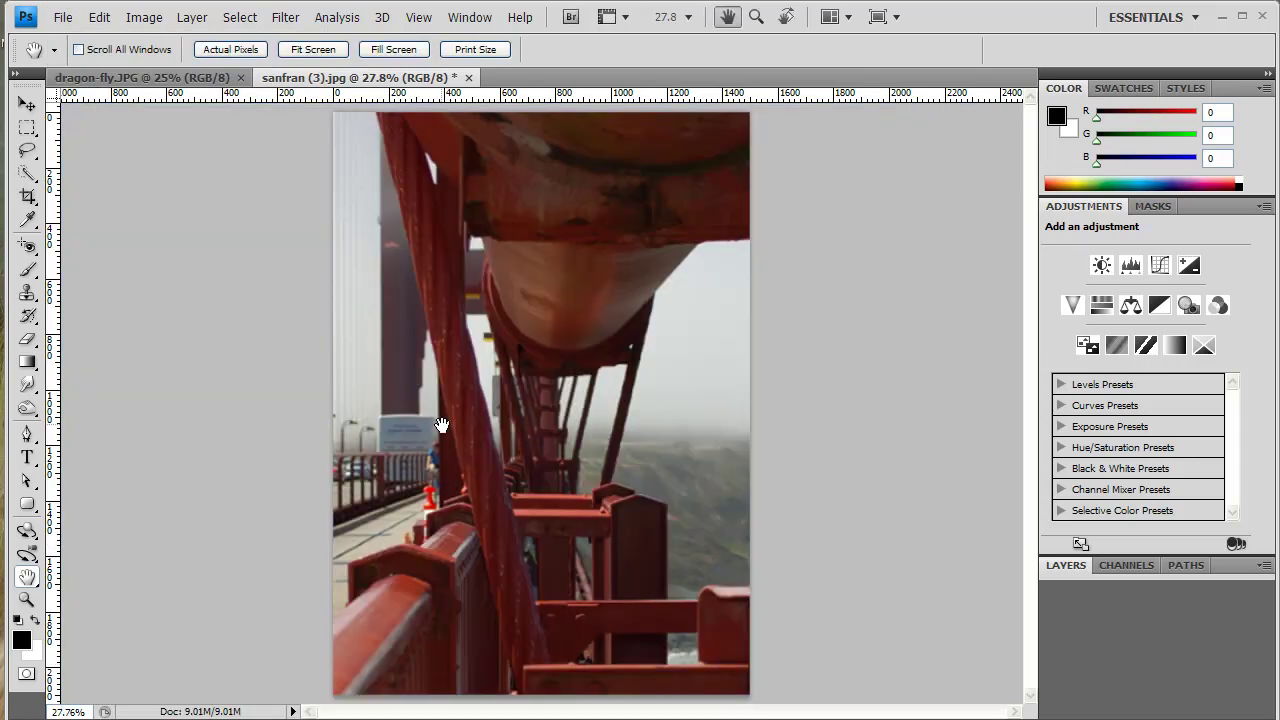
- Undo the crop with Edit > Step Backward and zoom in on the full photo
click(99, 17)
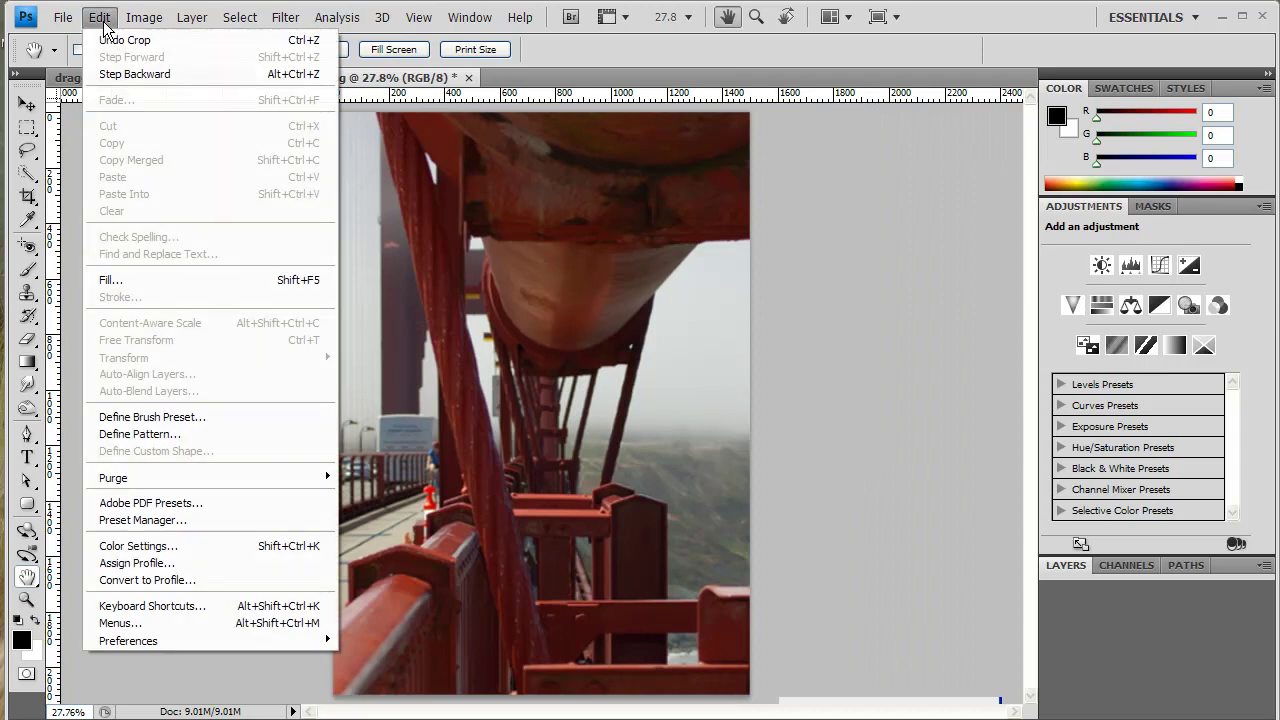
click(120, 74)
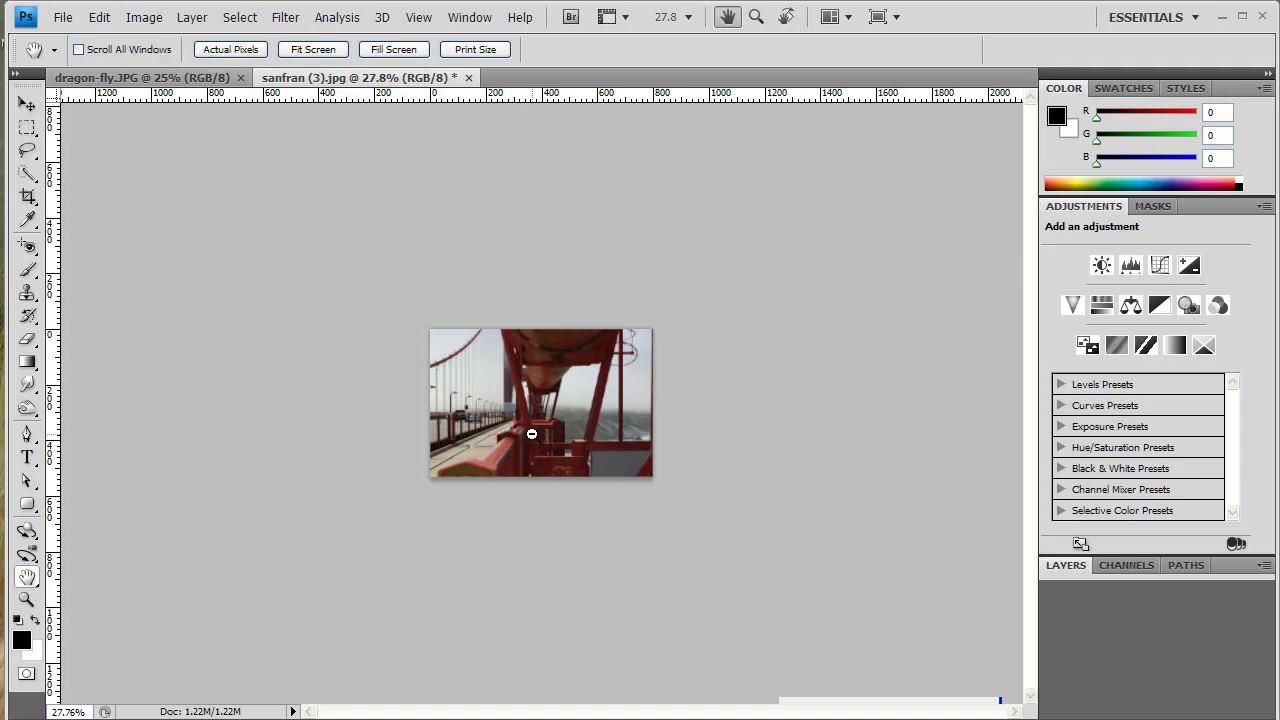
drag(531, 433, 529, 437)
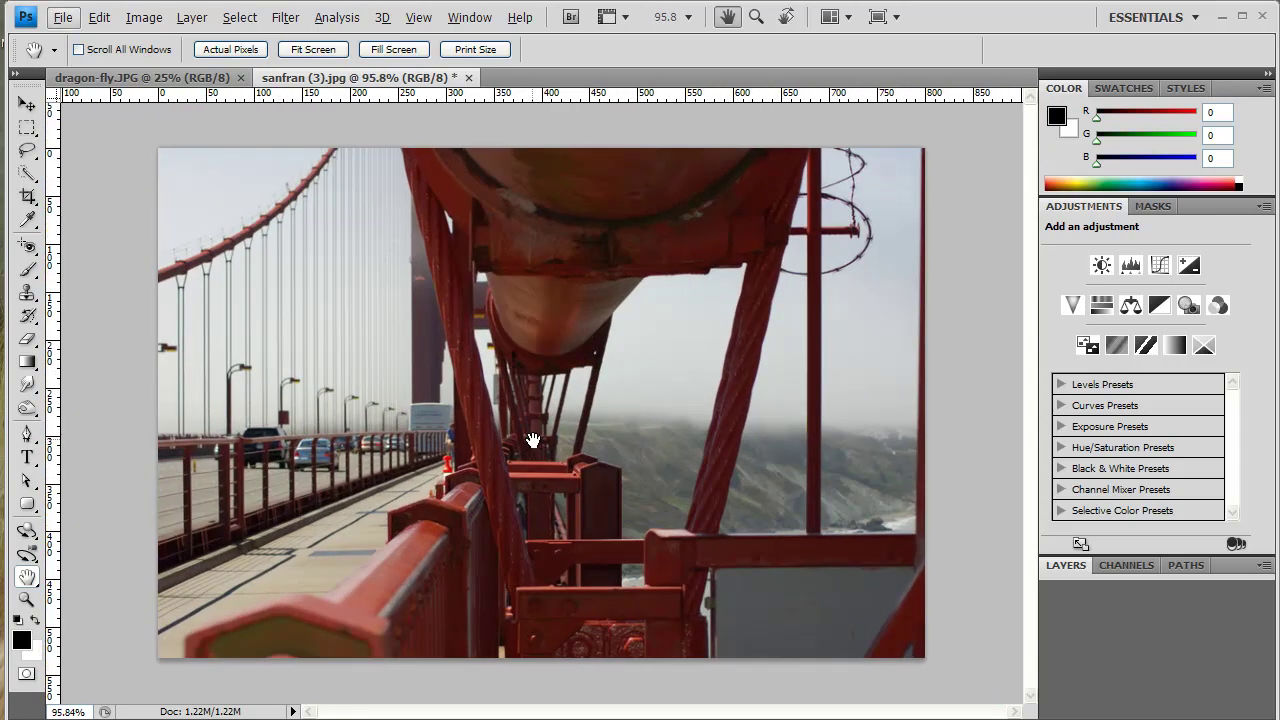
- Crop a 5x7 portrait around the left lampposts and cars and commit it
click(30, 197)
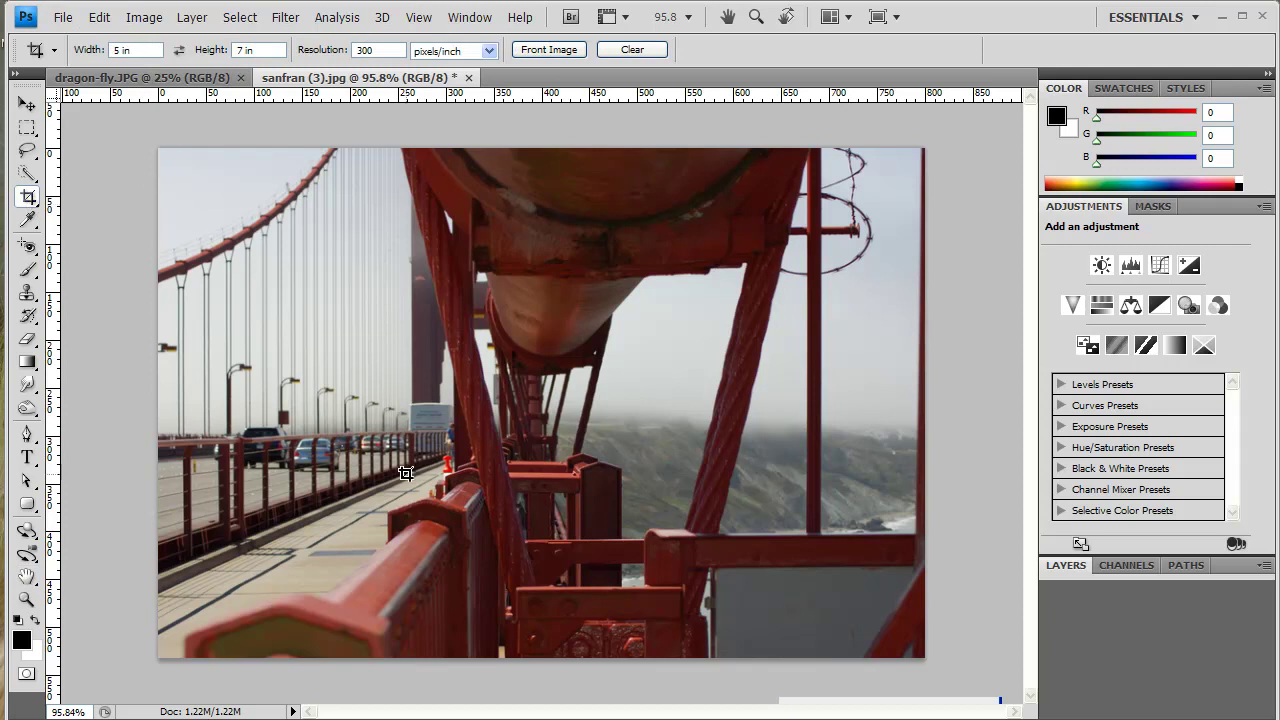
drag(198, 210, 314, 491)
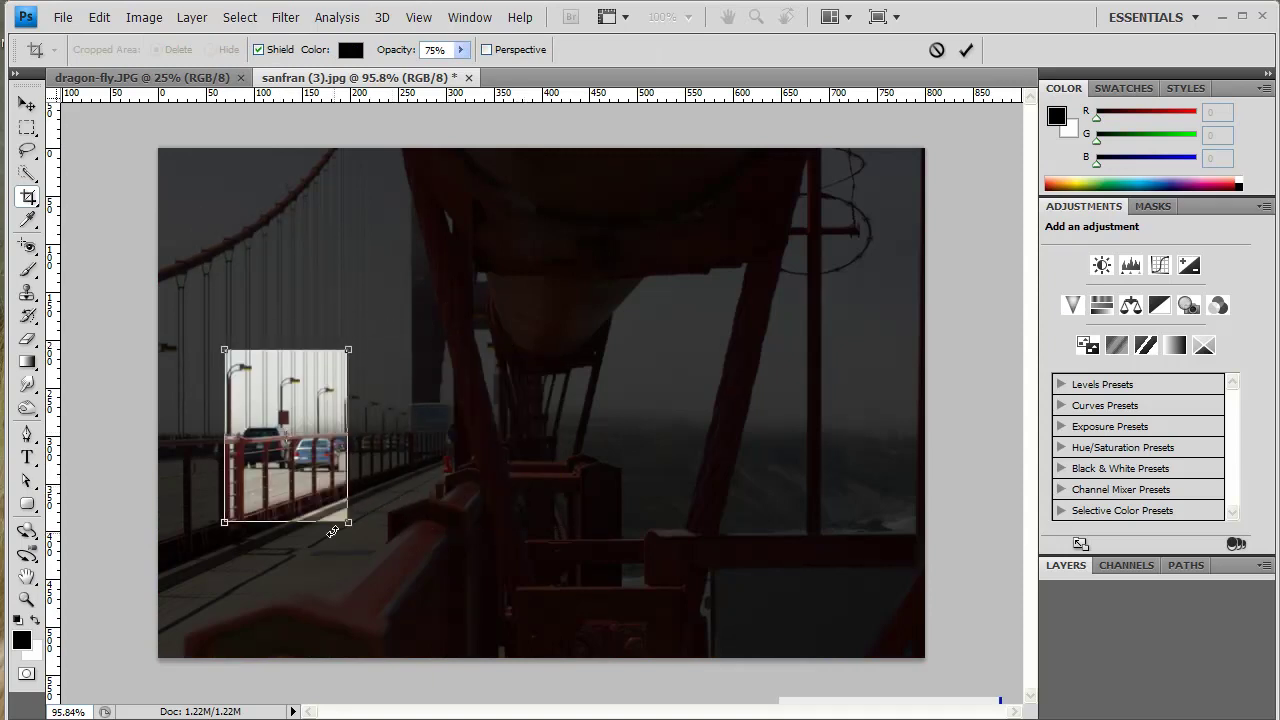
key(Return)
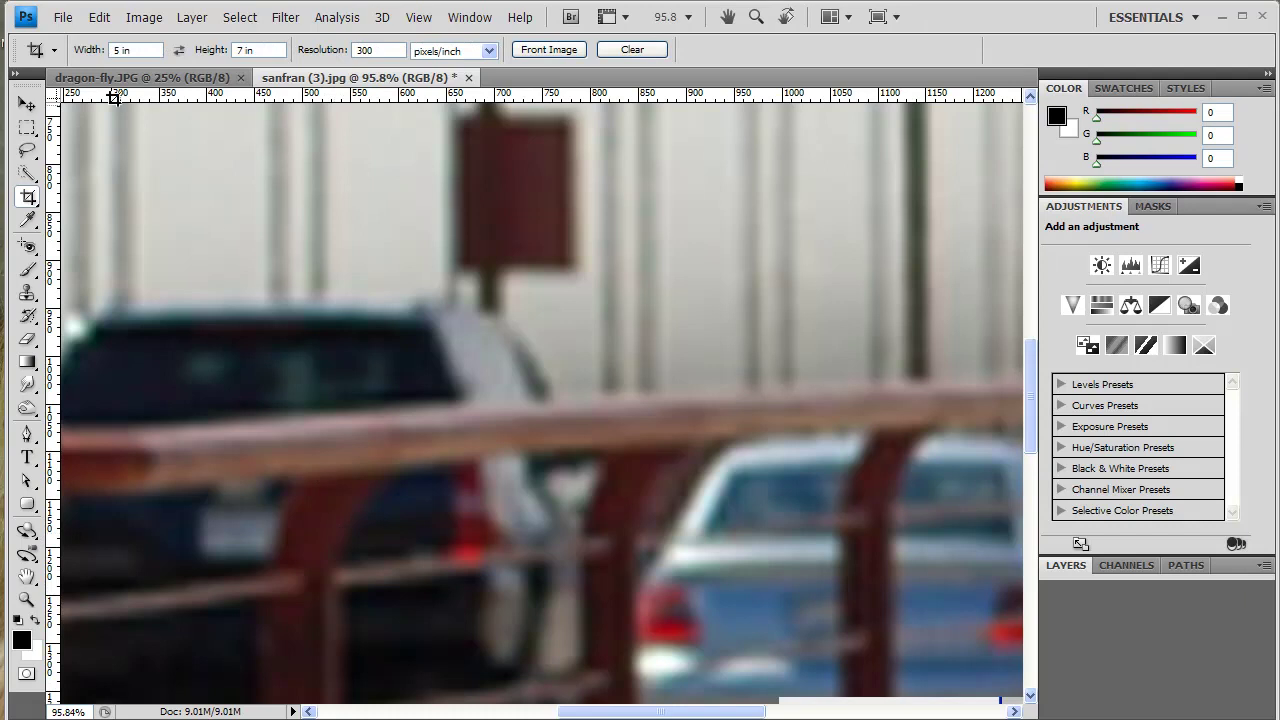
click(62, 18)
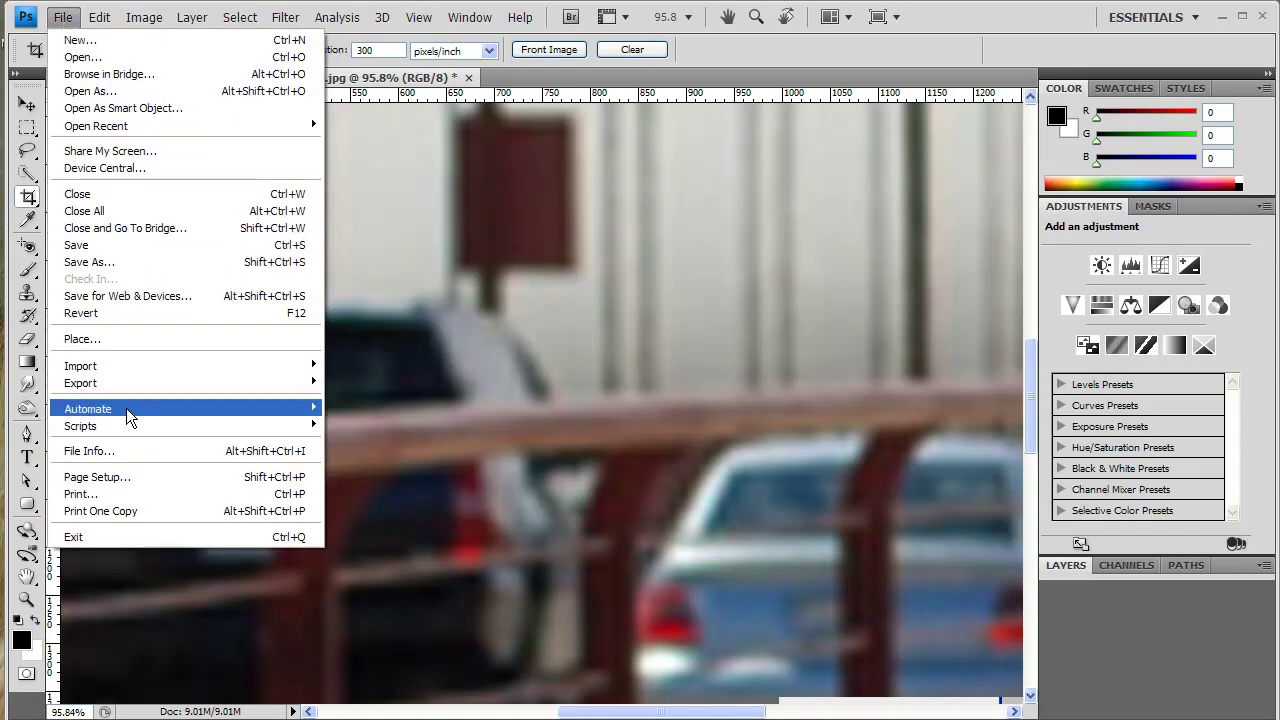
click(93, 492)
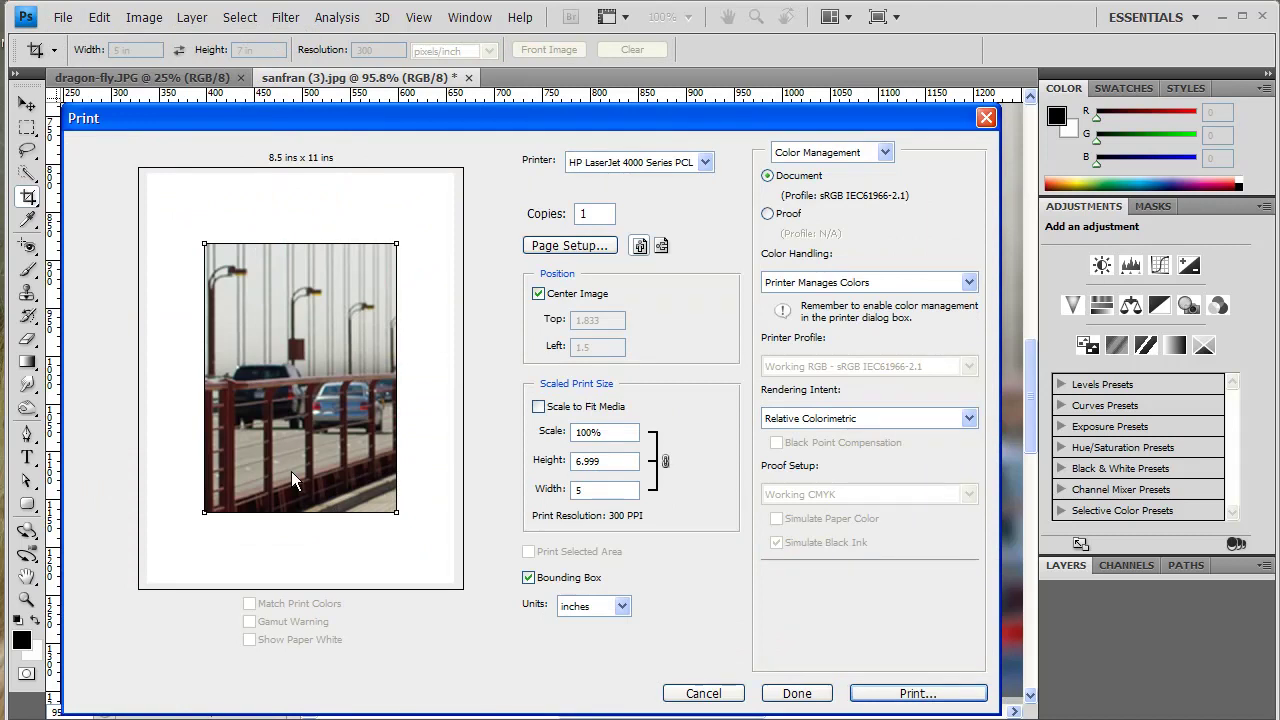
click(698, 693)
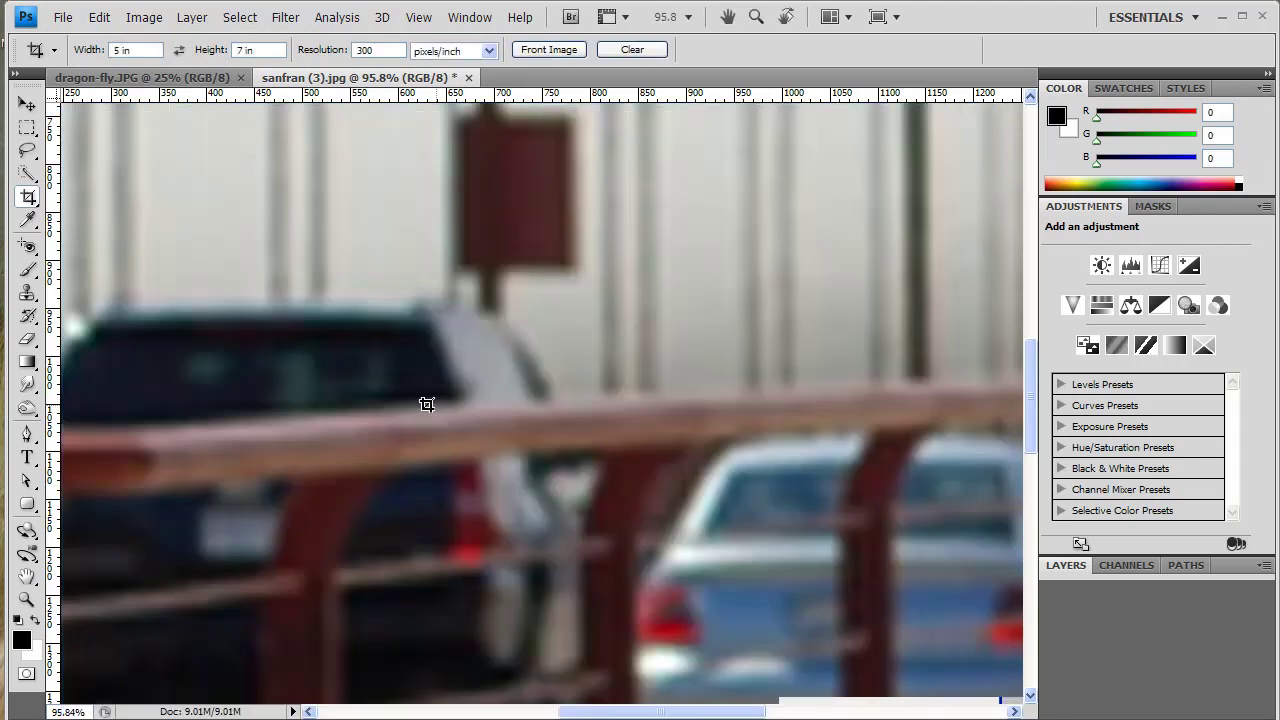
- Undo the lamppost crop with Step Backward, fitting the view before and after
double_click(27, 577)
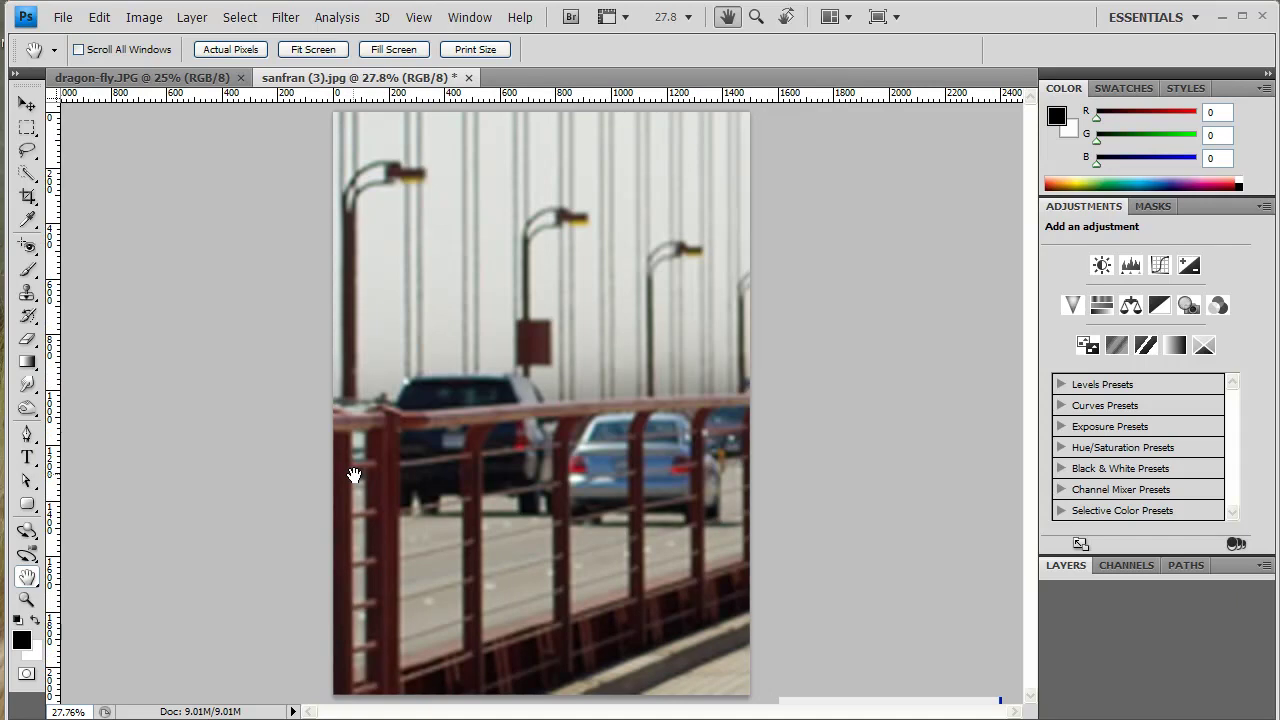
click(100, 19)
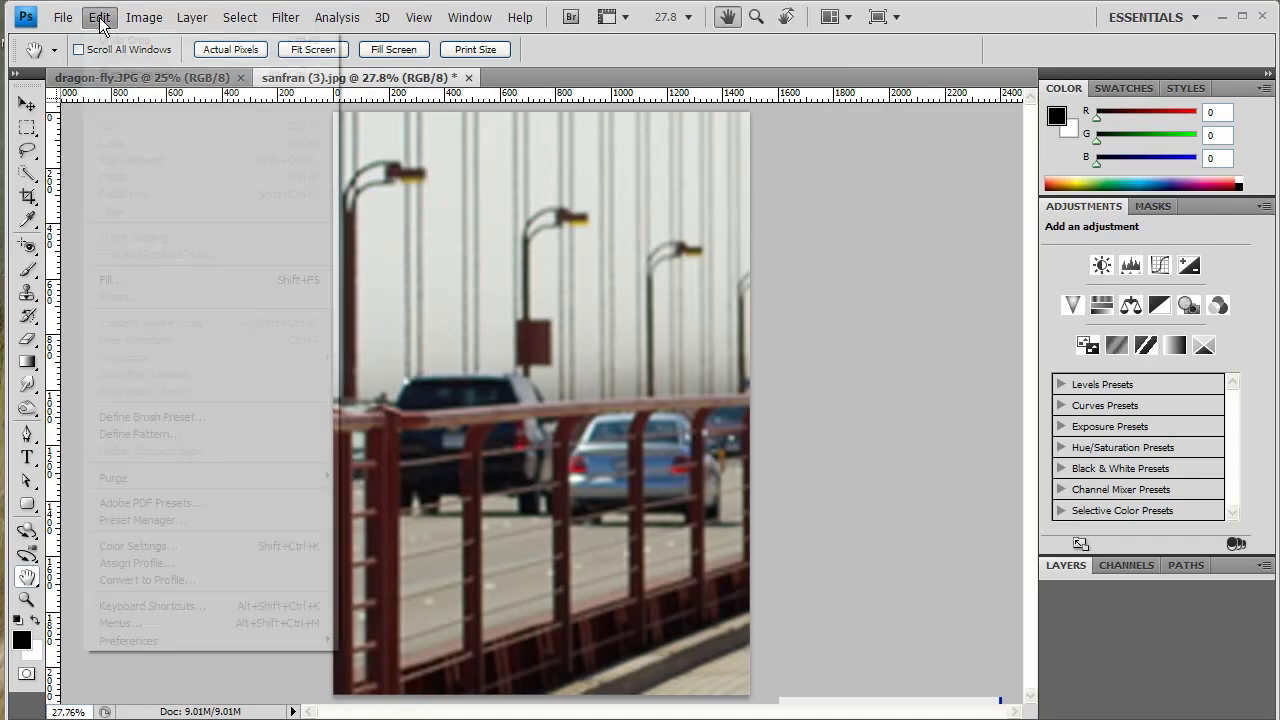
click(114, 72)
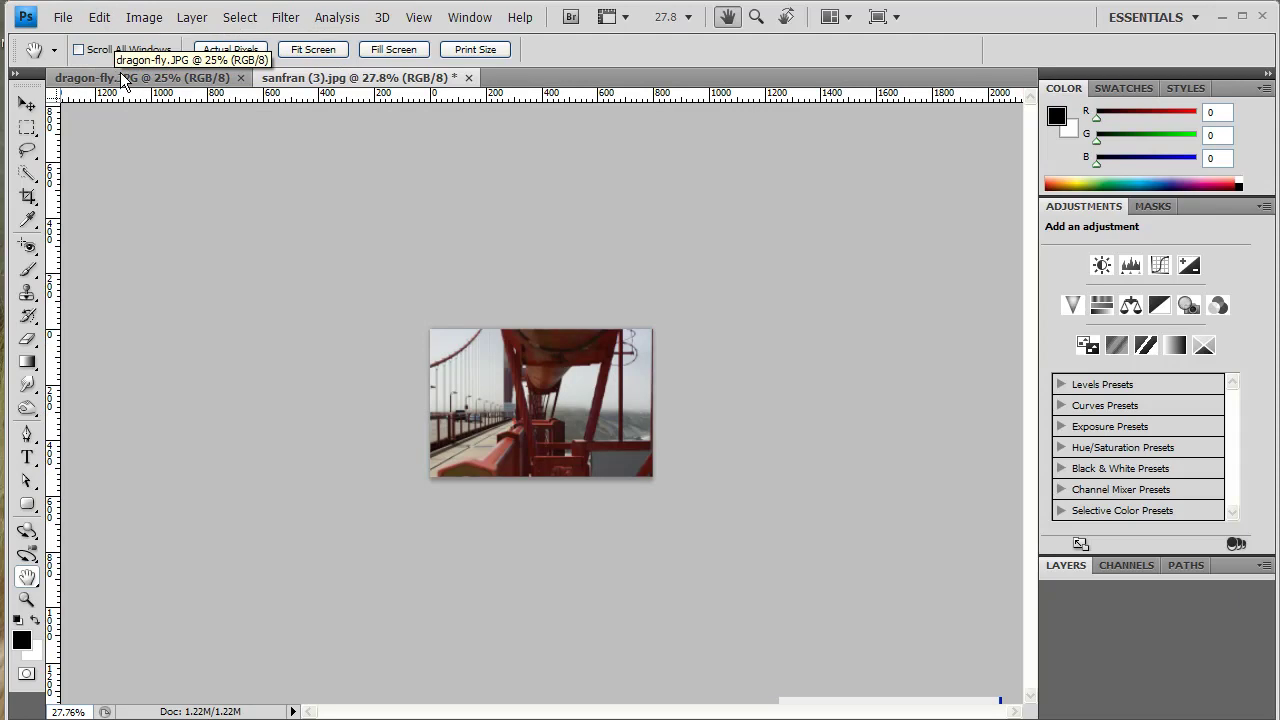
double_click(27, 578)
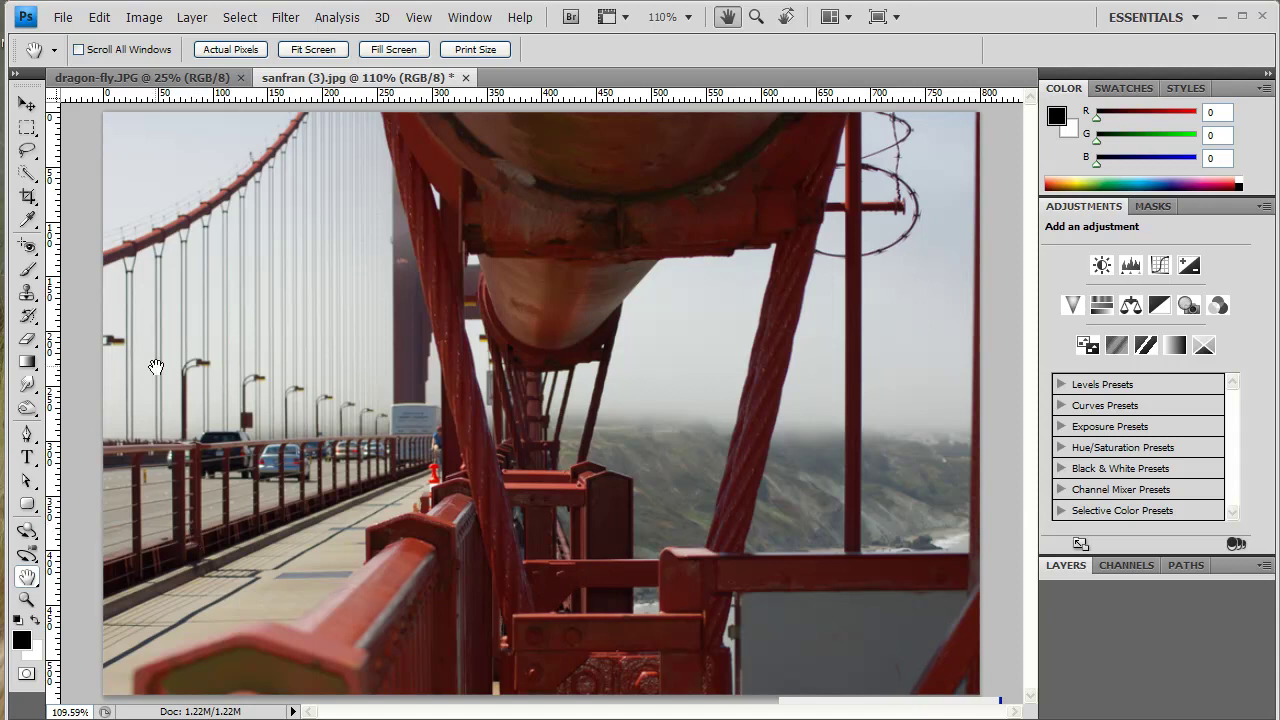
- Draw, redraw and reposition a 7x5 inch crop box, then apply the crop
click(27, 196)
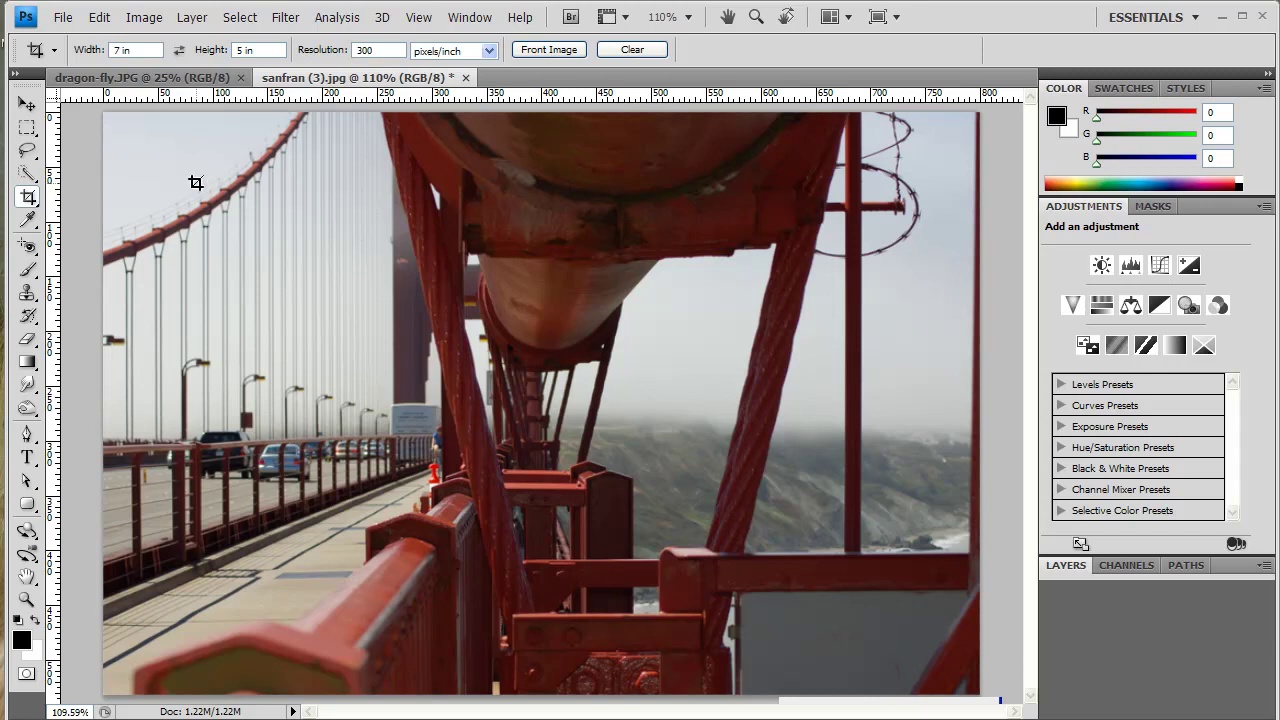
drag(178, 168, 837, 586)
key(Escape)
drag(708, 497, 882, 670)
drag(789, 591, 743, 557)
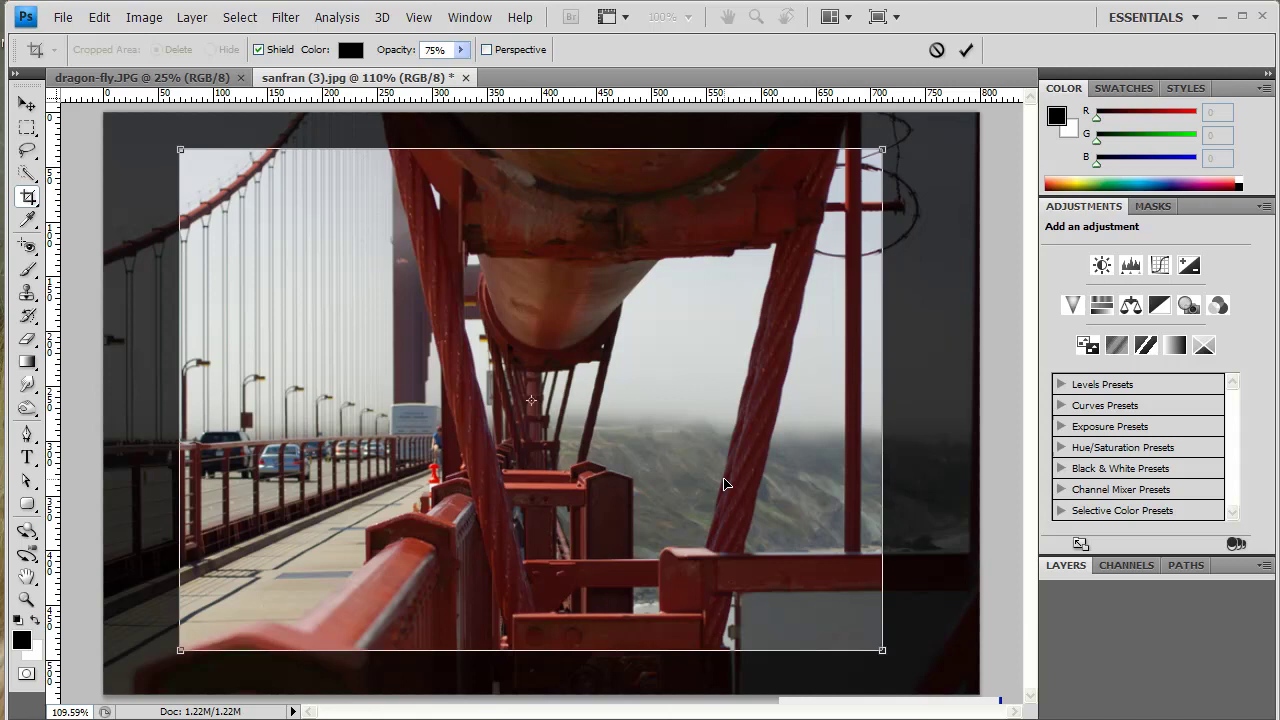
key(Return)
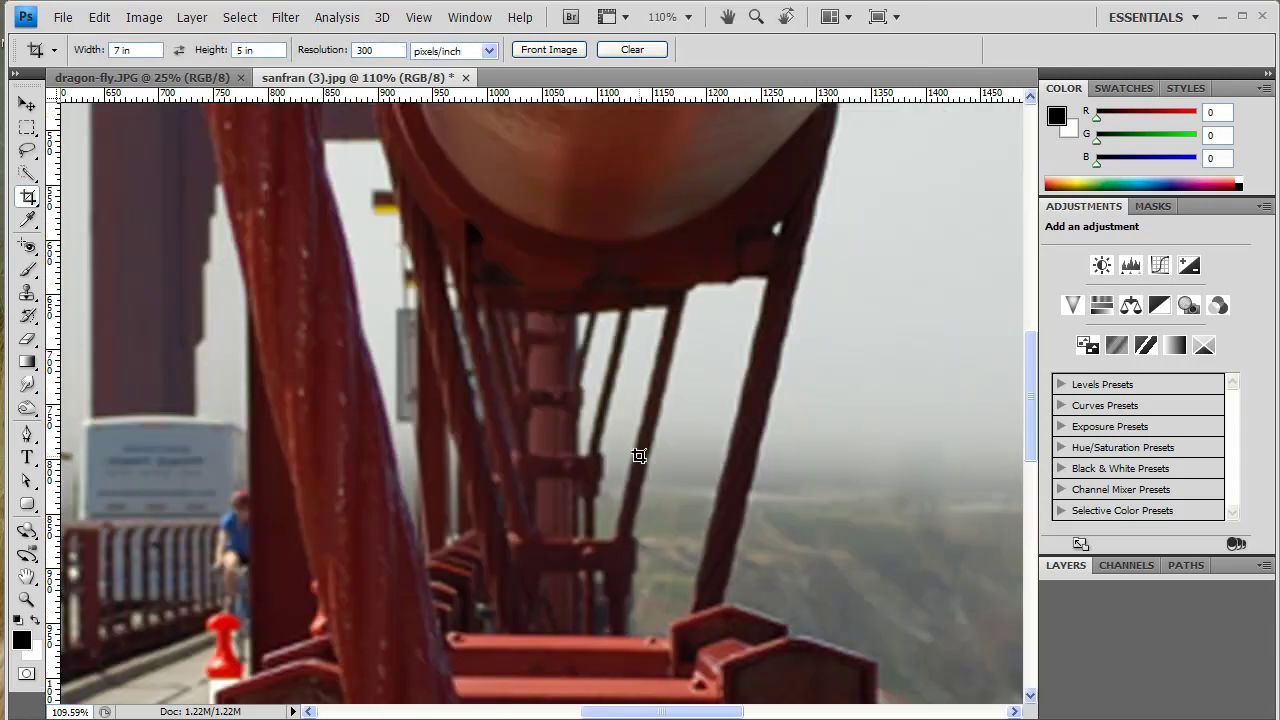
click(62, 18)
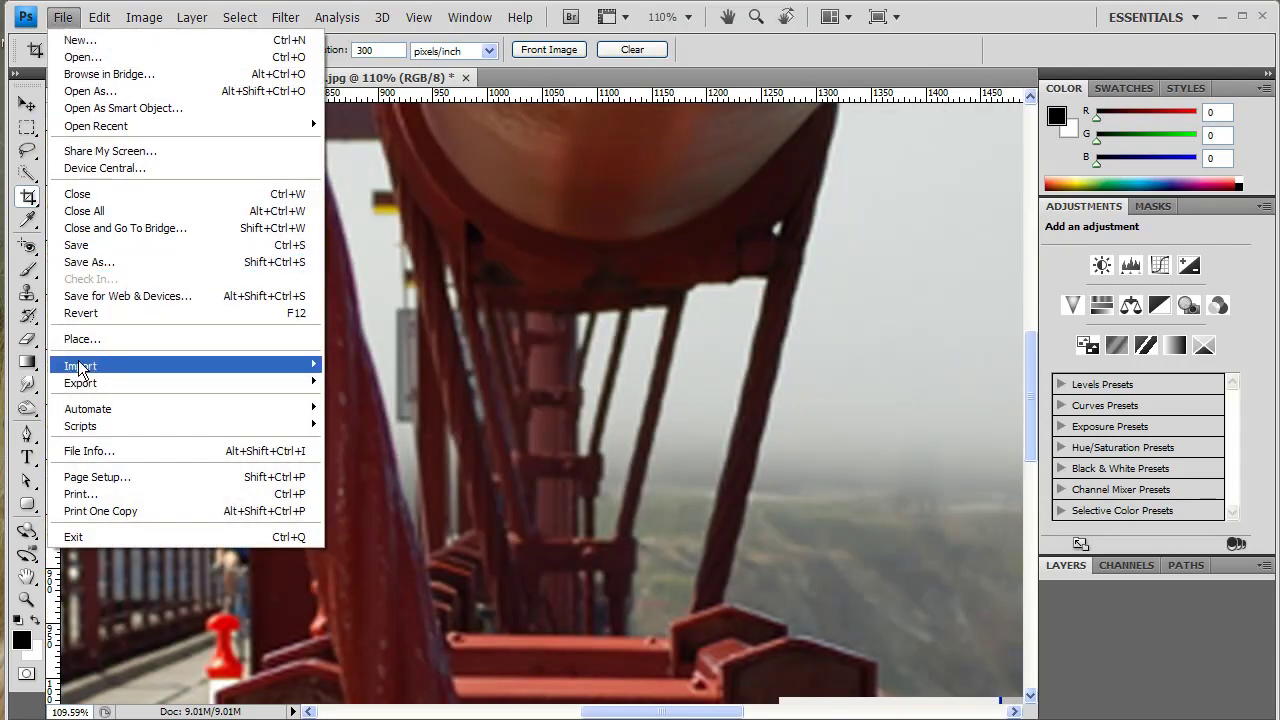
click(139, 494)
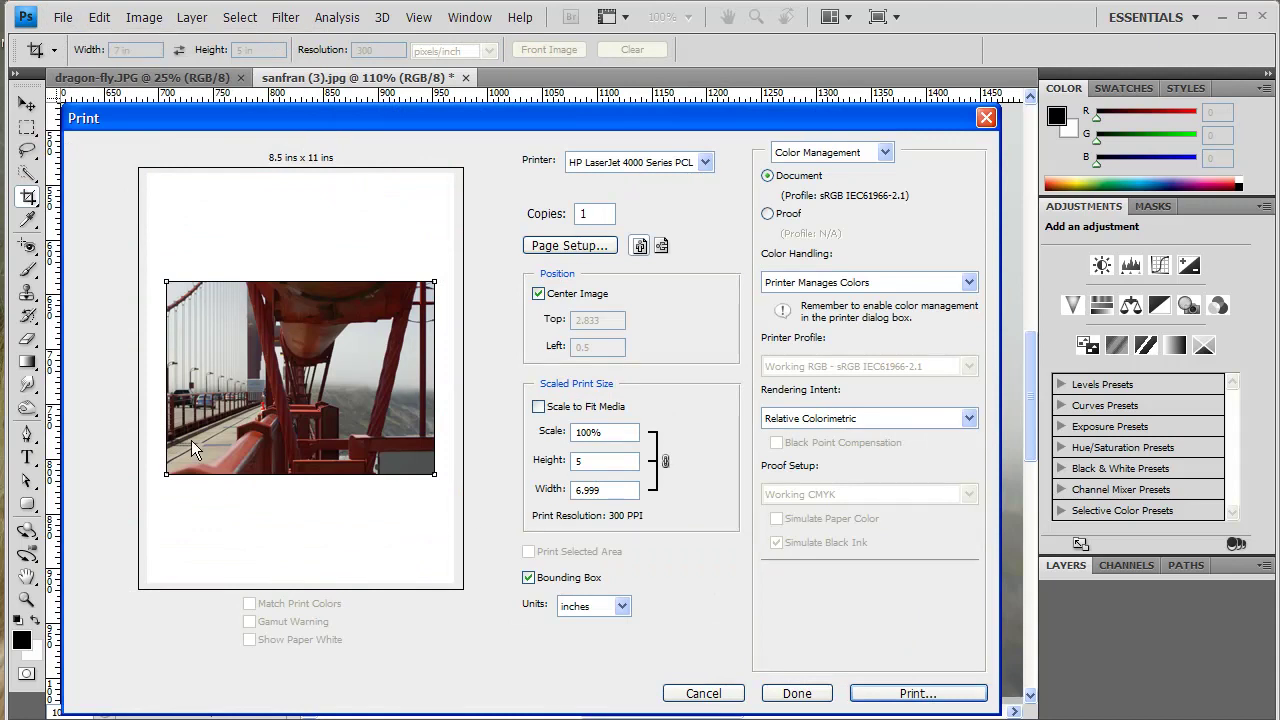
click(700, 694)
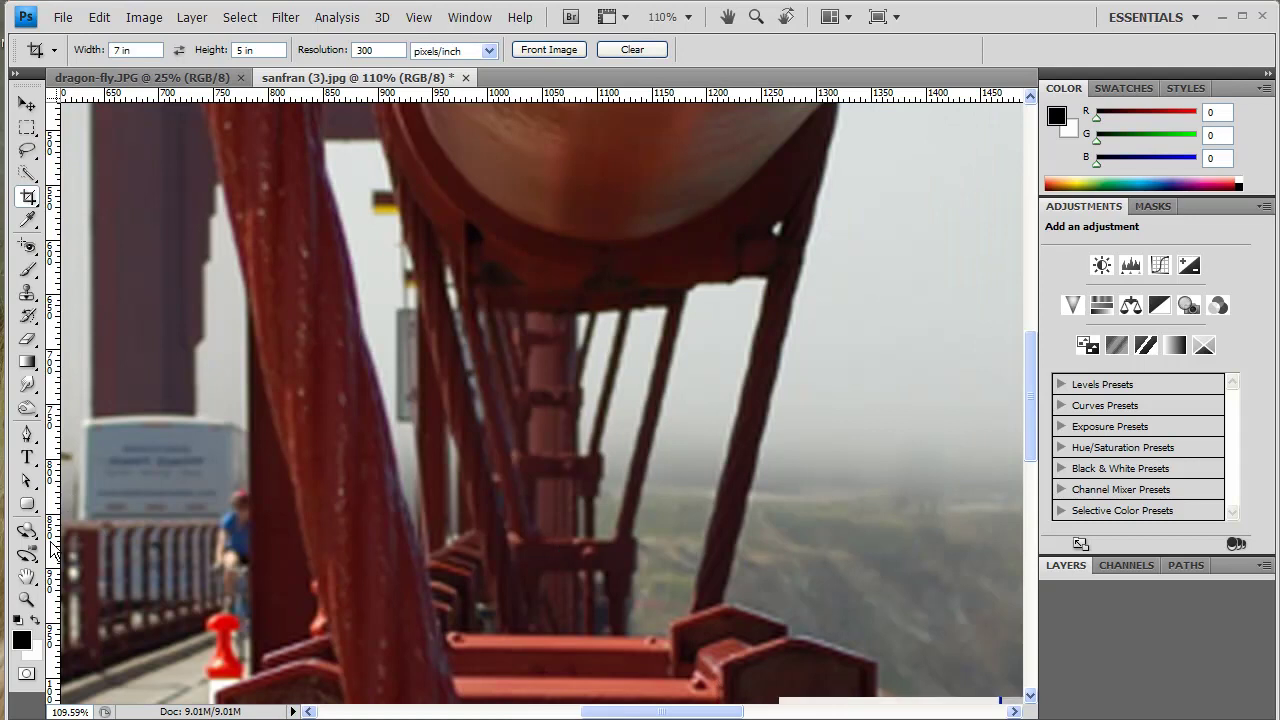
- Undo the 7x5 crop with Step Backward and fit the full photo in the window
double_click(27, 578)
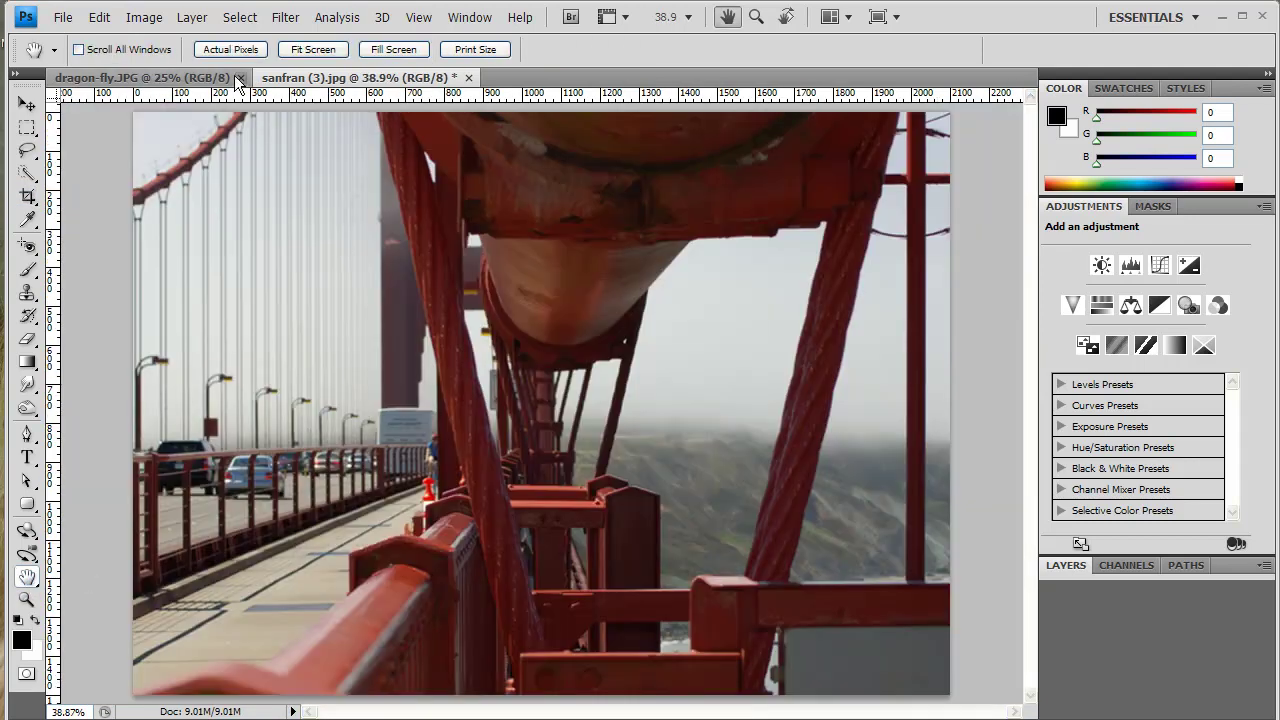
click(100, 18)
click(119, 72)
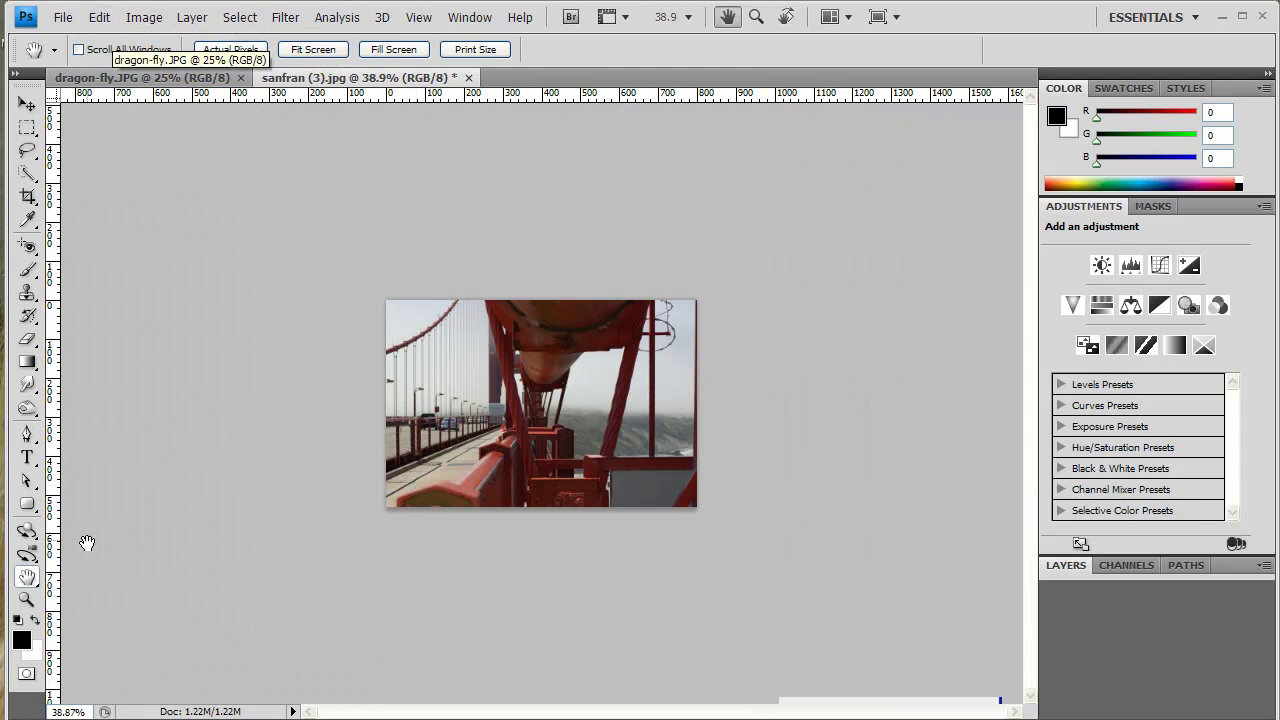
double_click(27, 578)
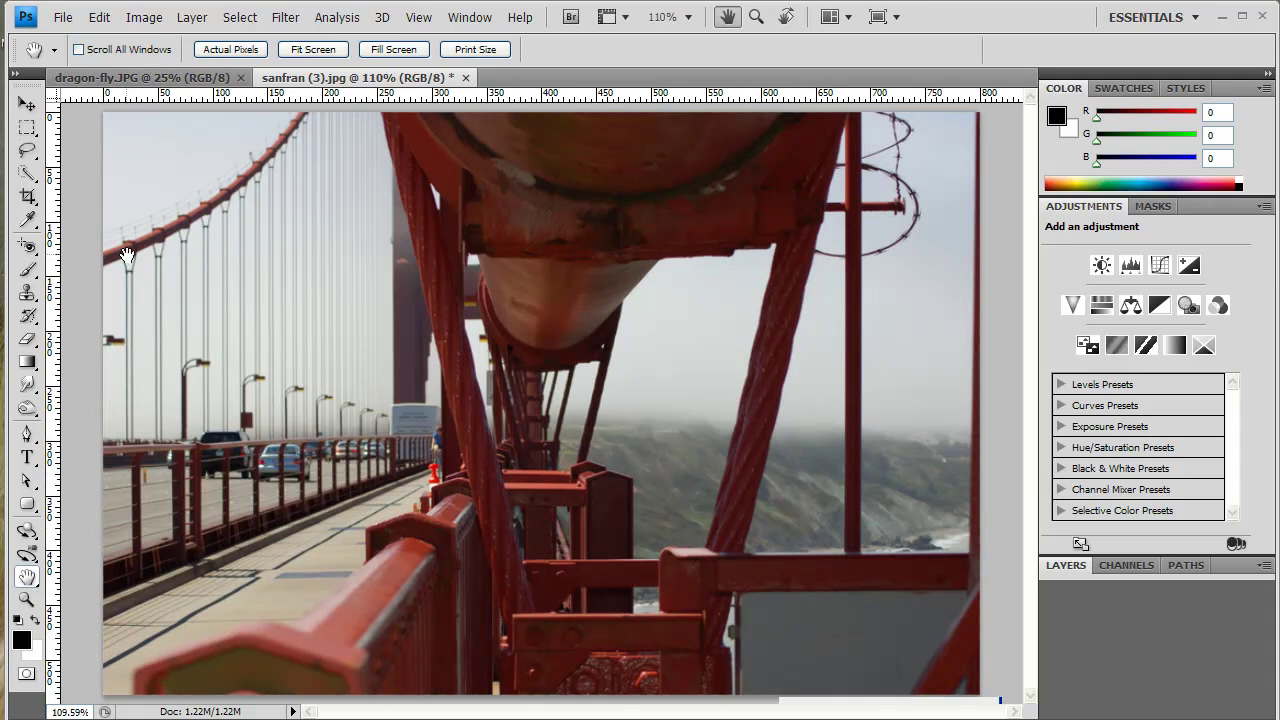
- Select the Crop tool with the 'Crop 4 inch x 6 inch 300 ppi' preset
click(27, 197)
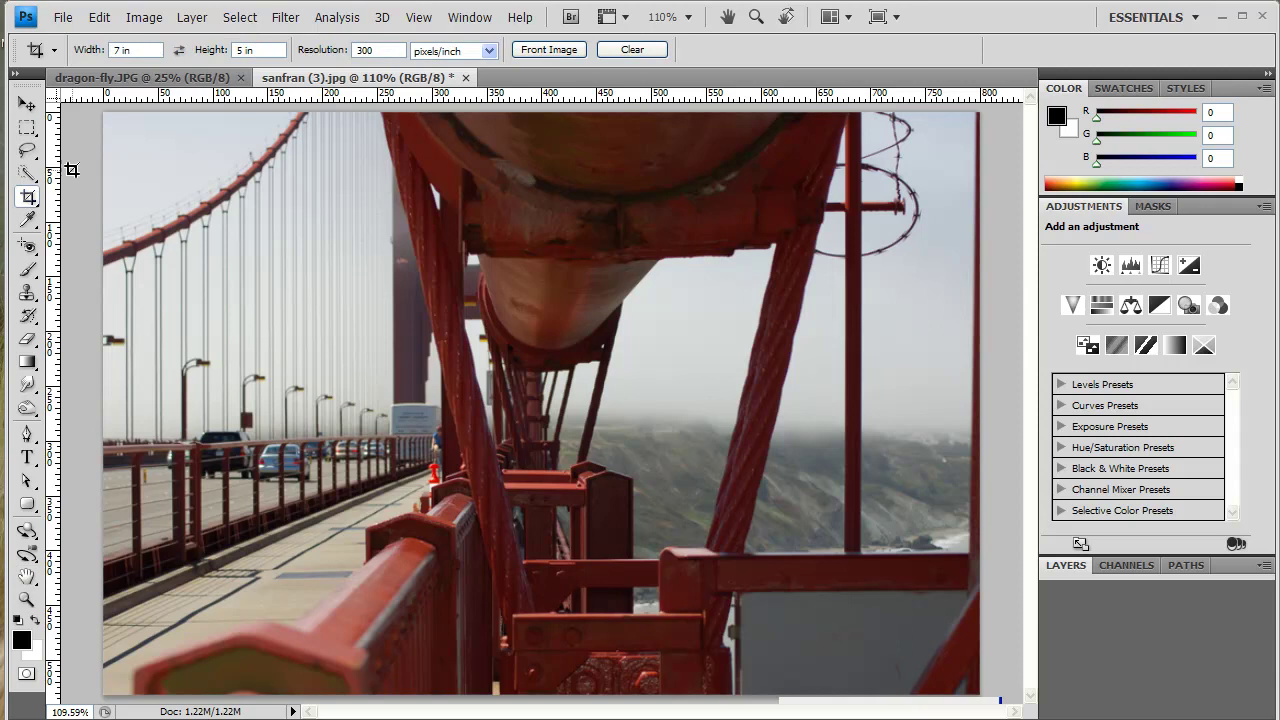
click(56, 49)
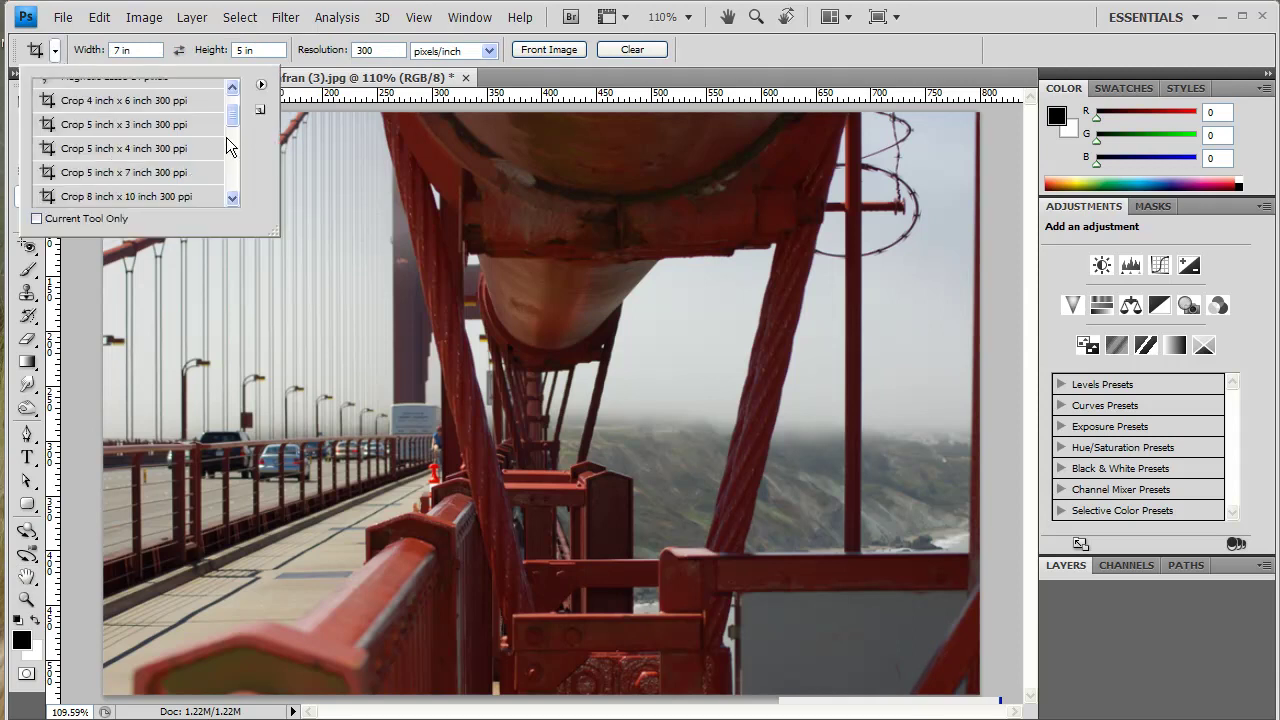
click(102, 104)
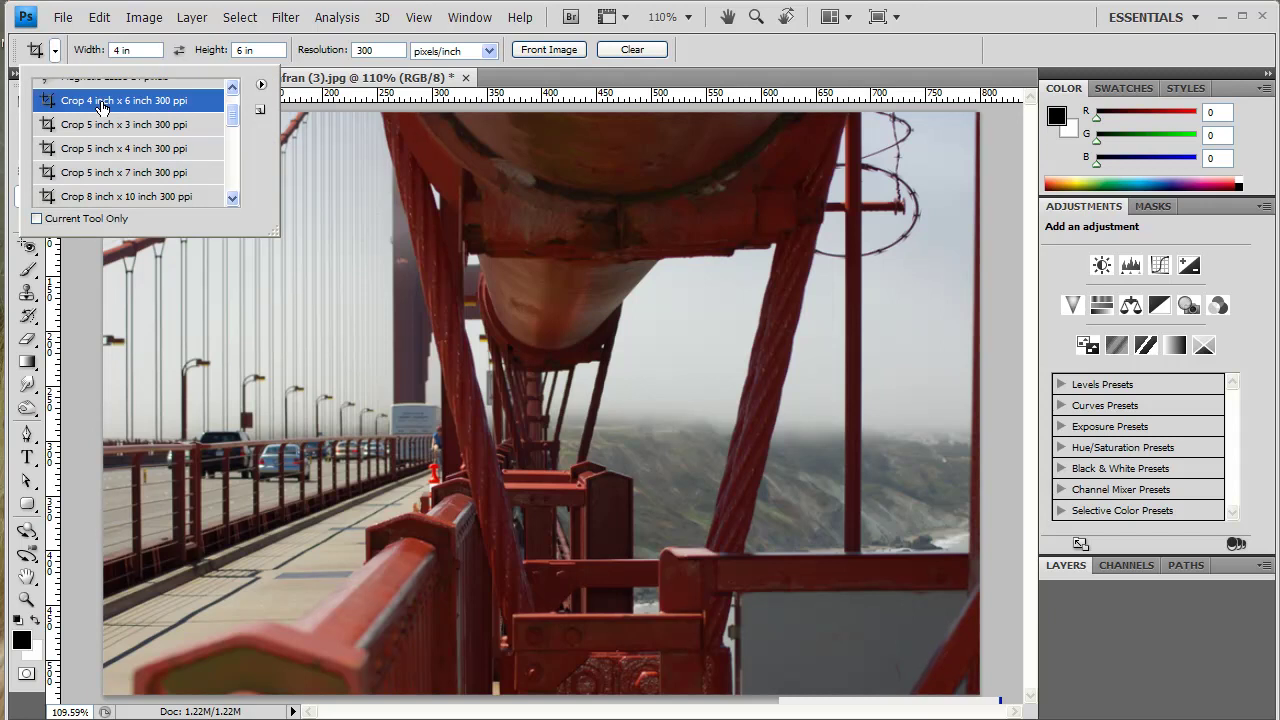
click(103, 101)
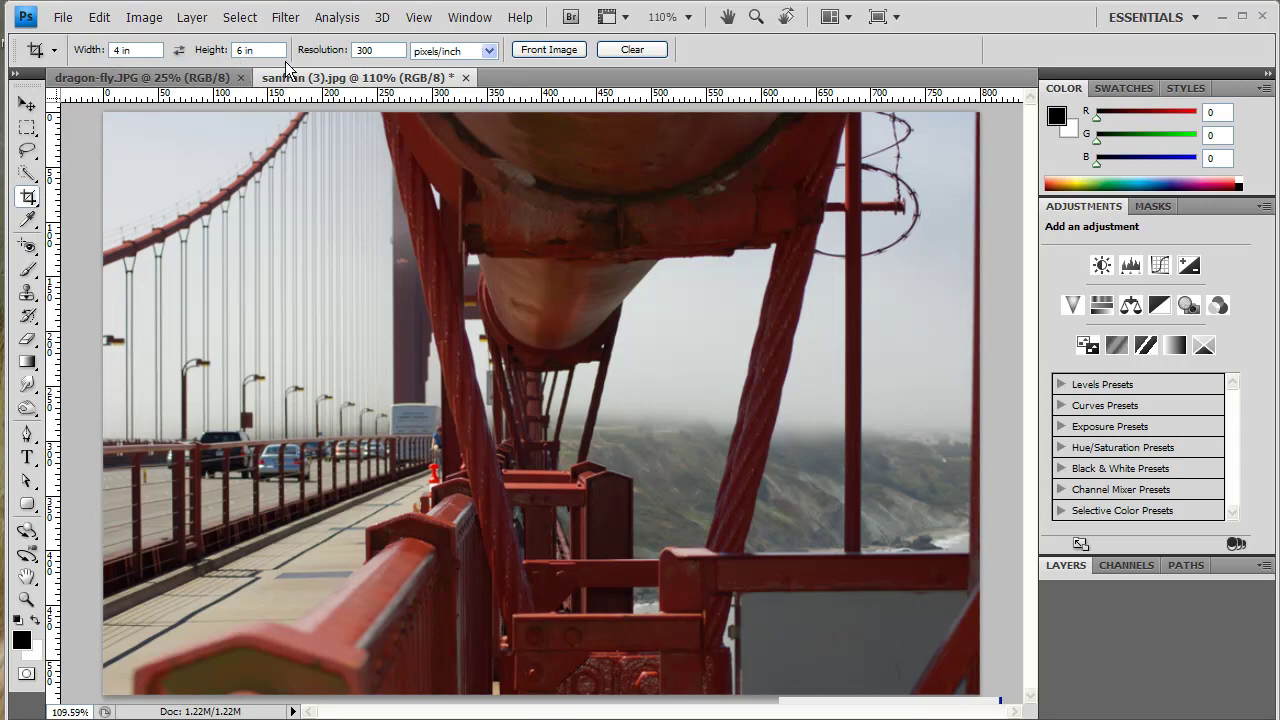
- Draw and nudge a 4x6 crop box over the centre, apply it, and fit on screen
drag(336, 157, 727, 662)
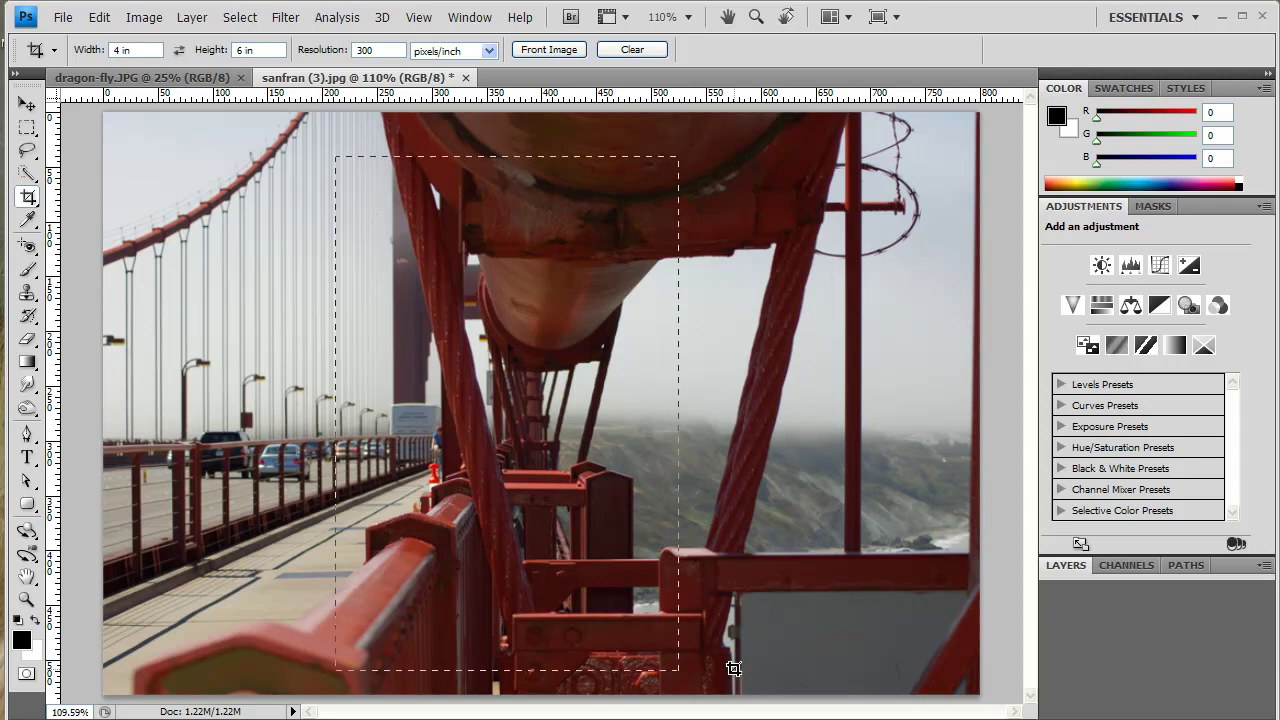
drag(598, 539, 562, 527)
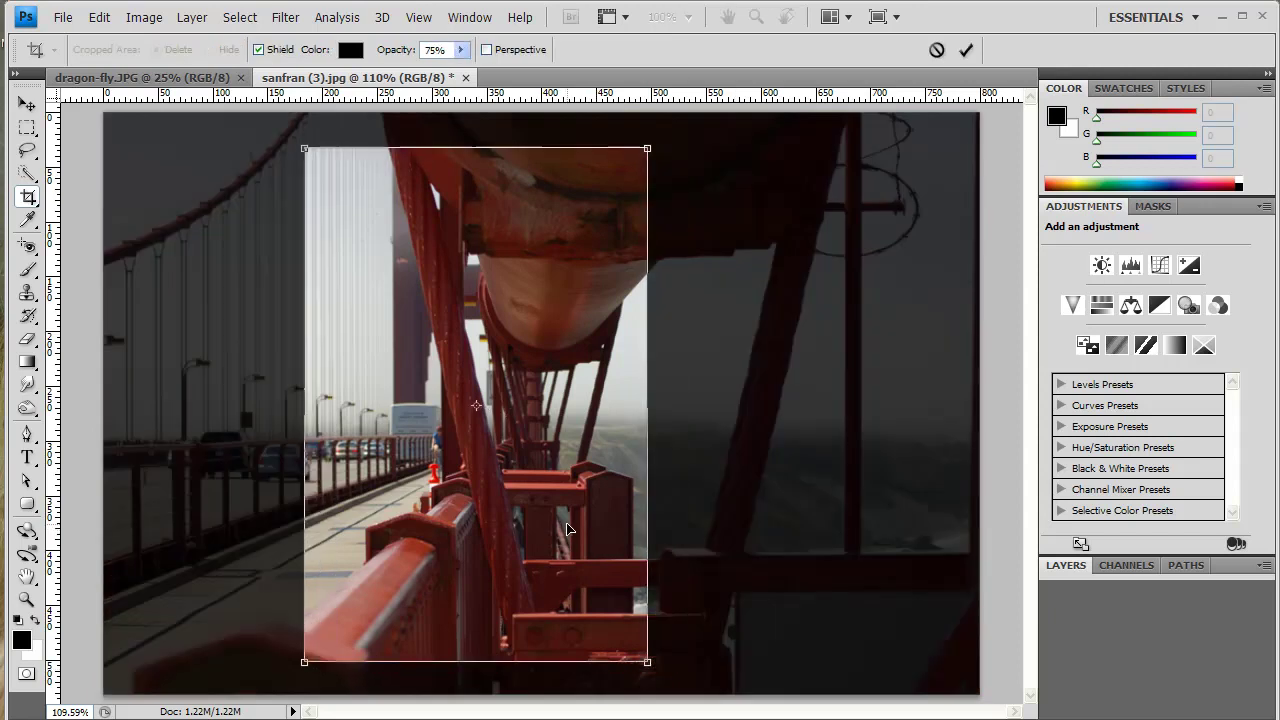
key(Return)
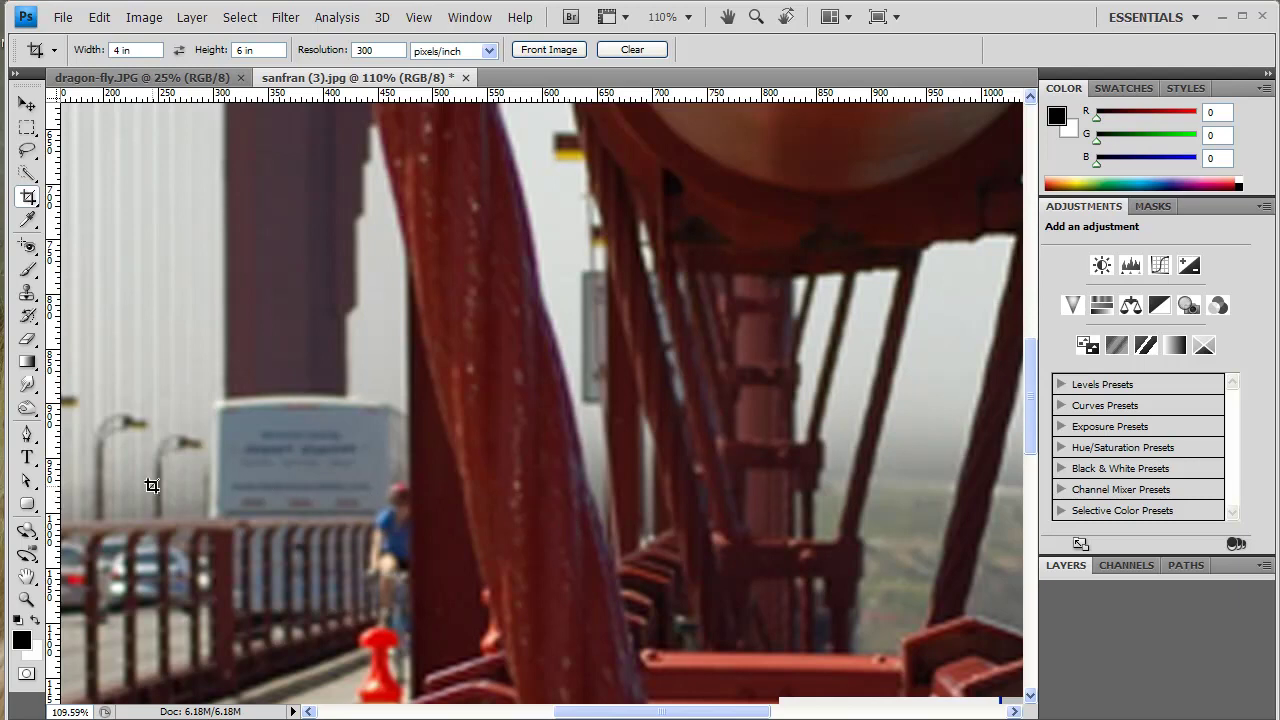
double_click(27, 577)
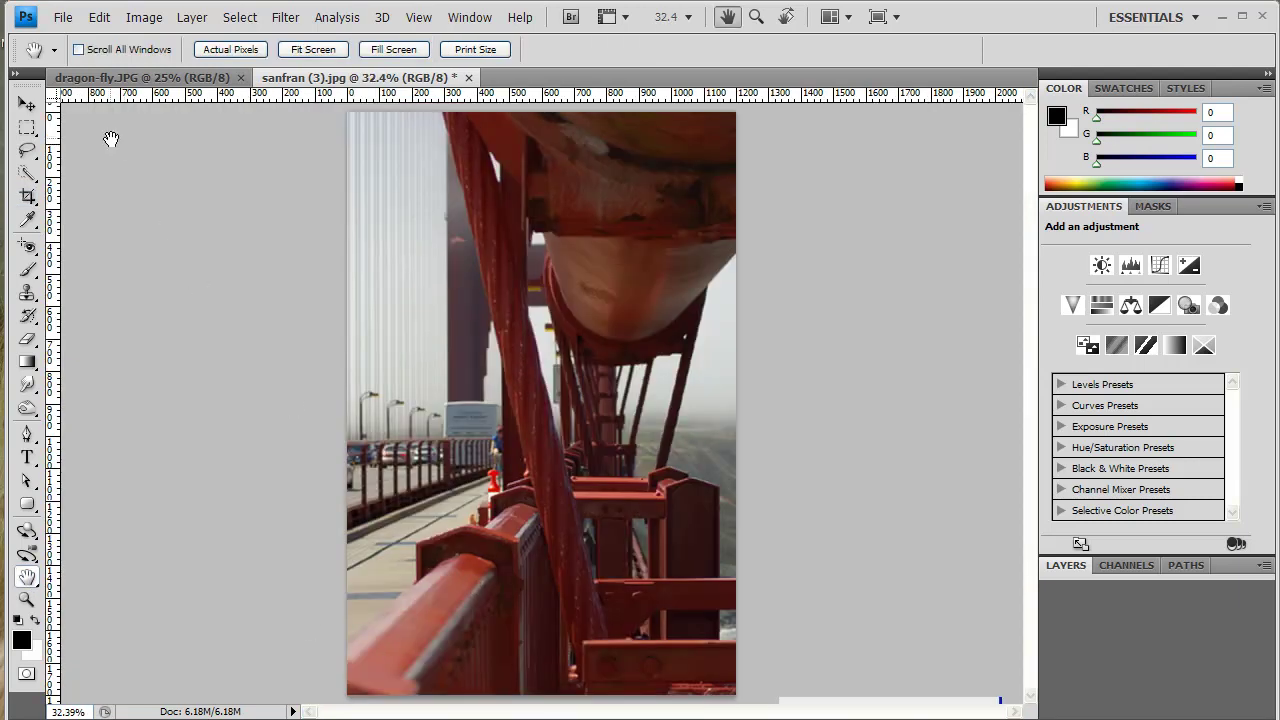
click(60, 17)
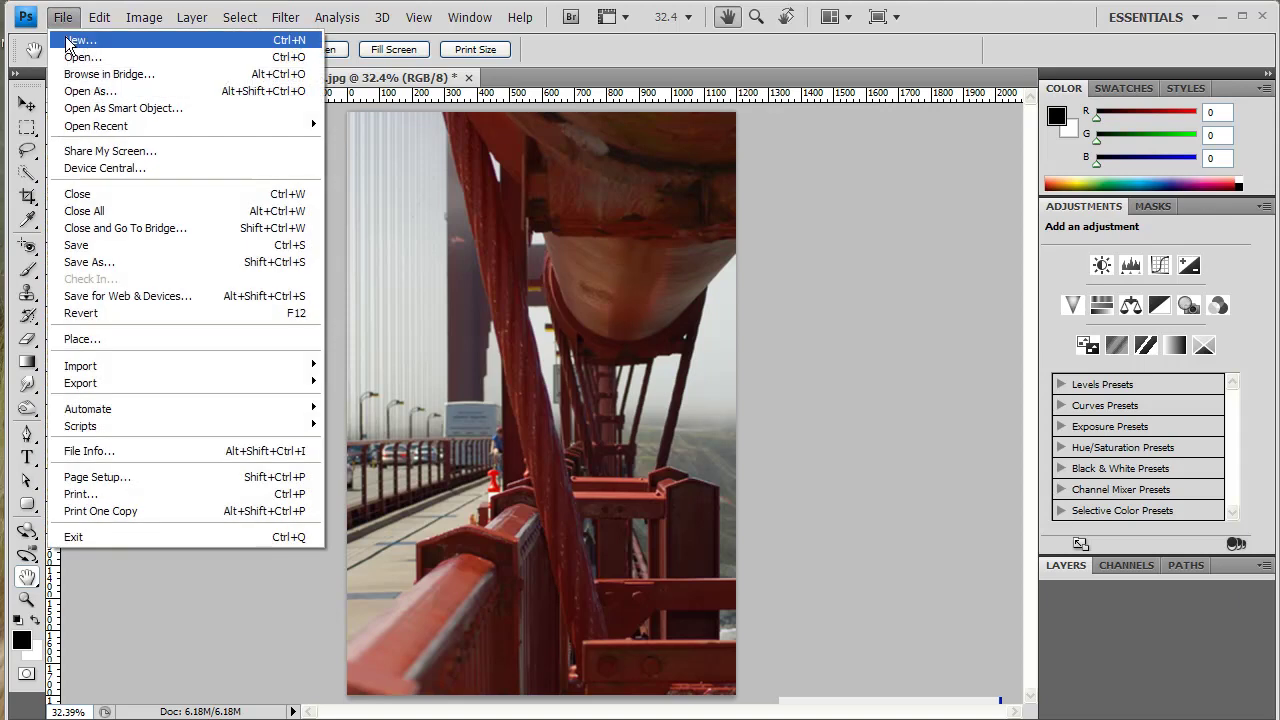
click(113, 493)
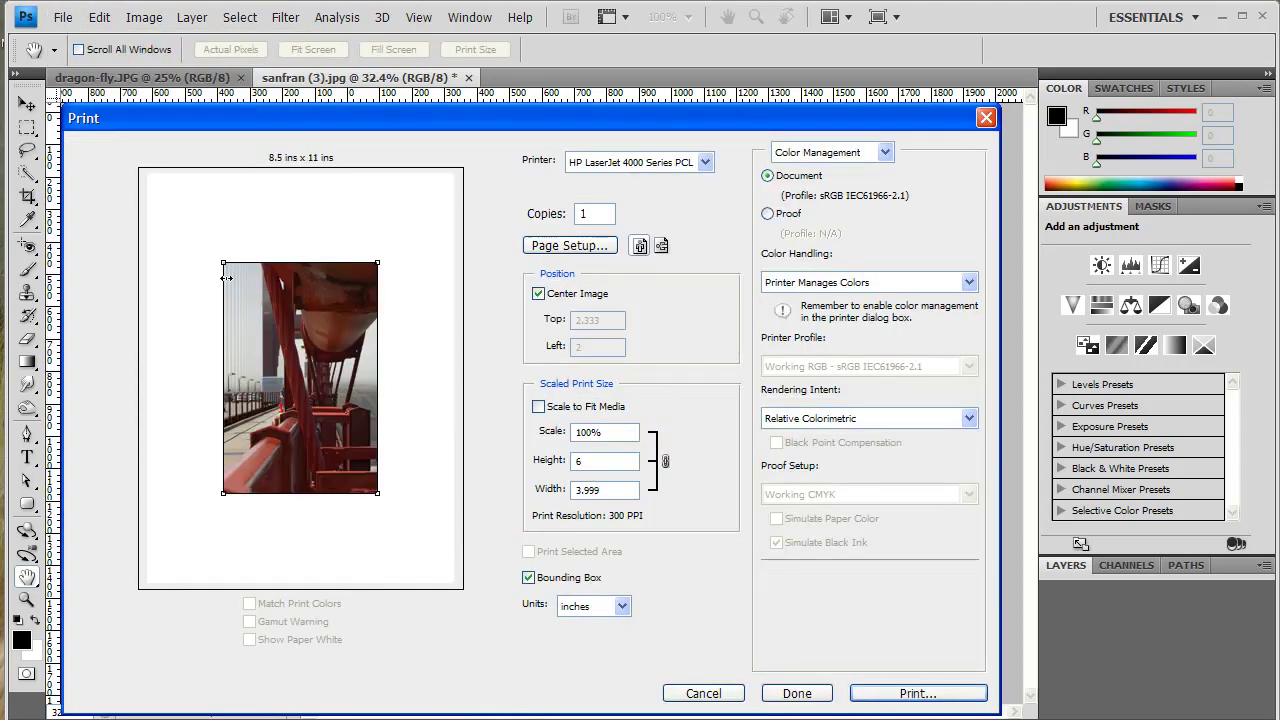
click(703, 693)
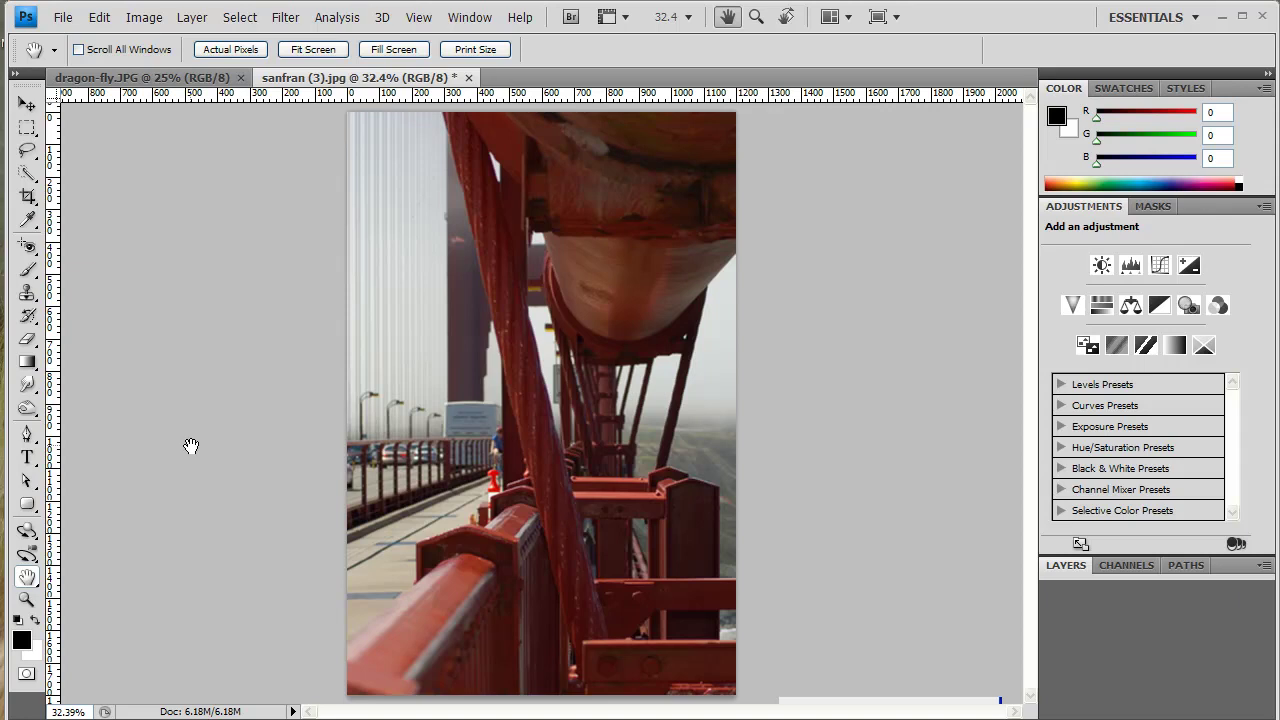
click(28, 197)
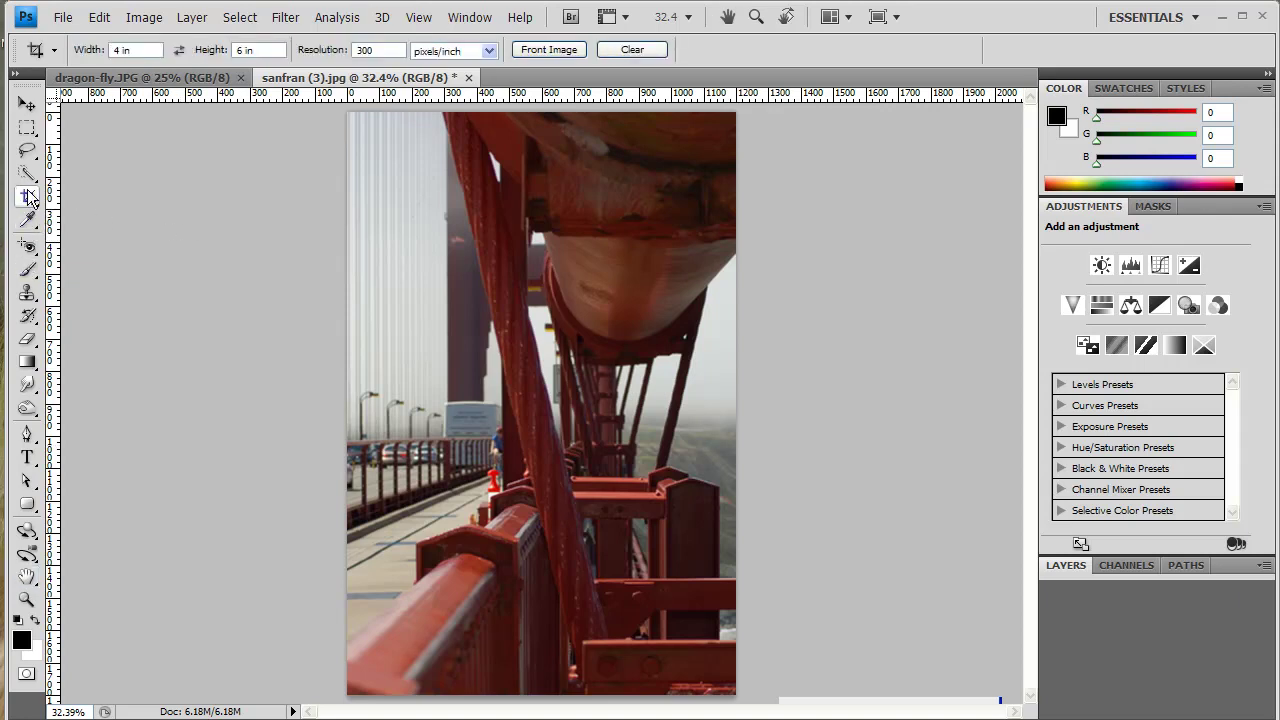
drag(425, 378, 538, 546)
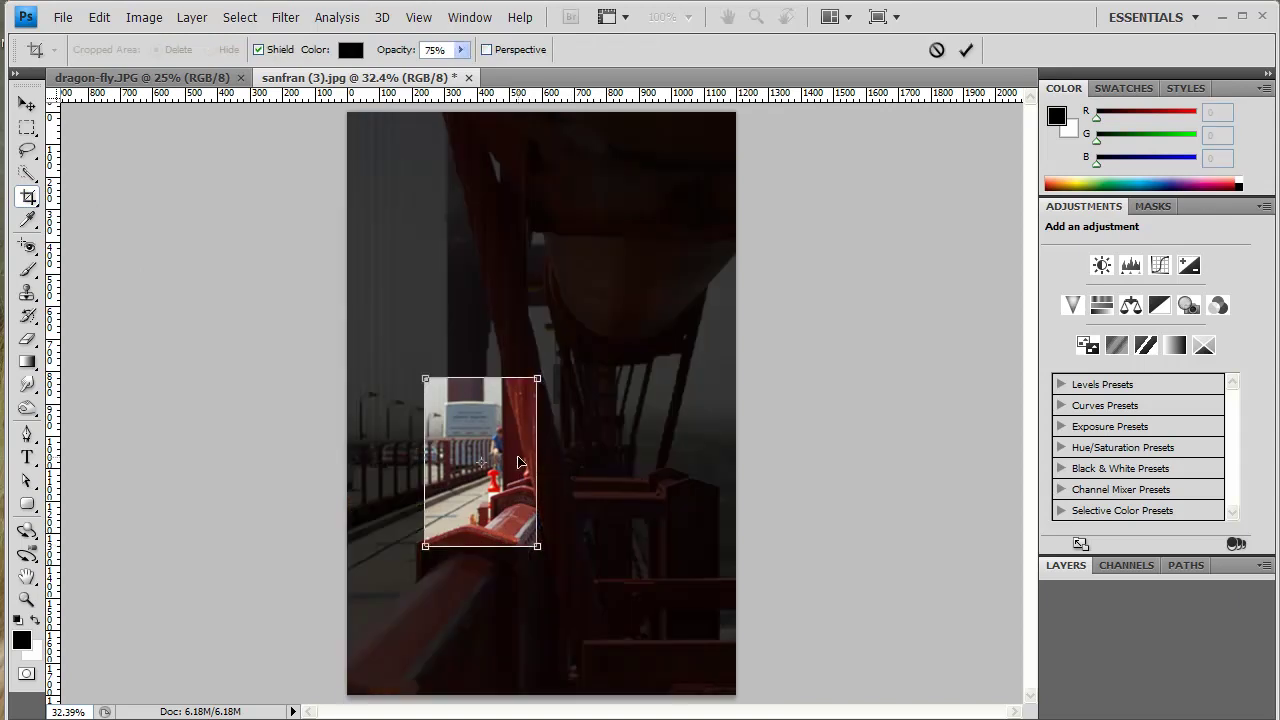
mouse_move(541, 380)
mouse_down()
mouse_move(600, 331)
mouse_move(580, 310)
mouse_move(537, 371)
mouse_move(548, 363)
mouse_up()
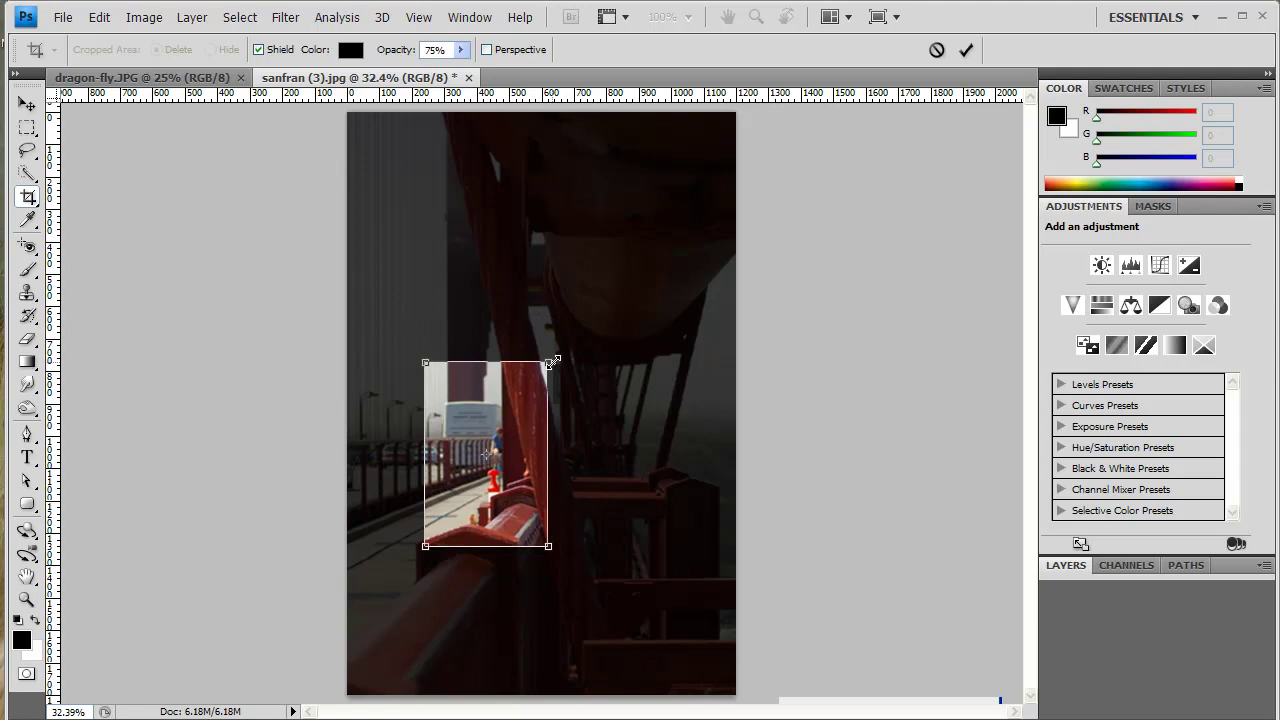
key(Escape)
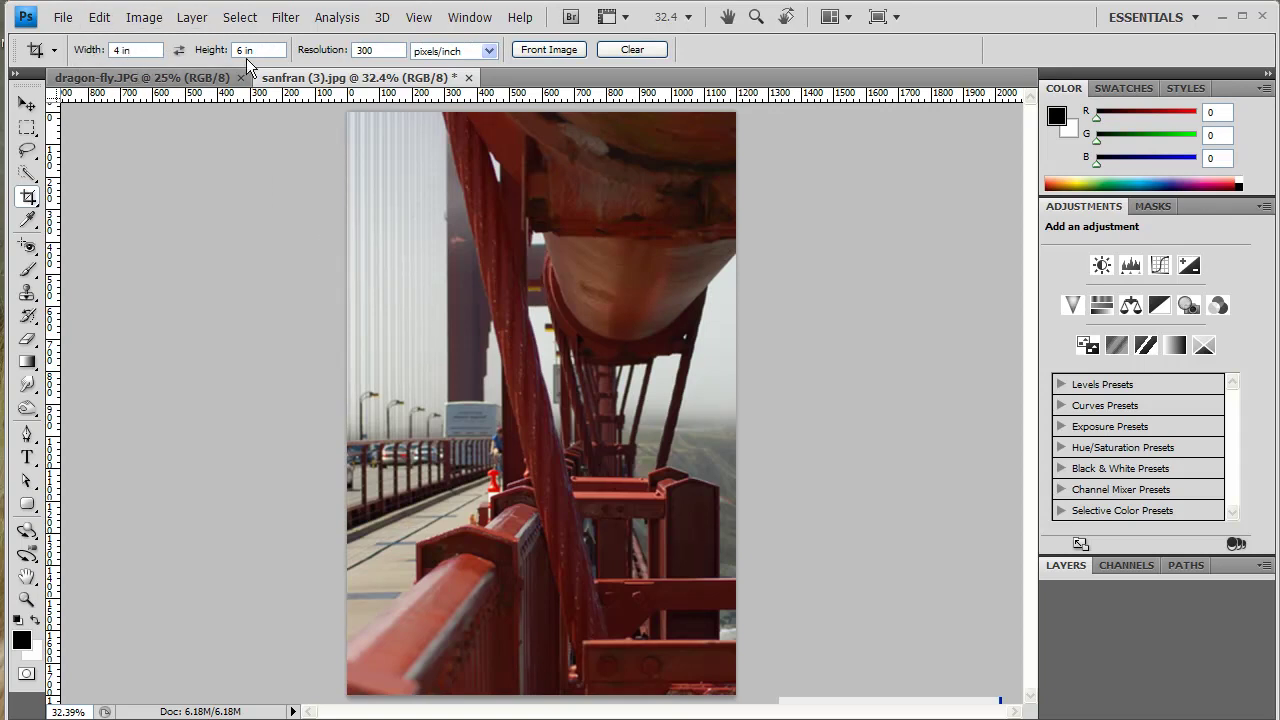
- Clear the crop width, height and resolution, then draw and cancel a free-form test crop
click(631, 50)
drag(414, 329, 687, 539)
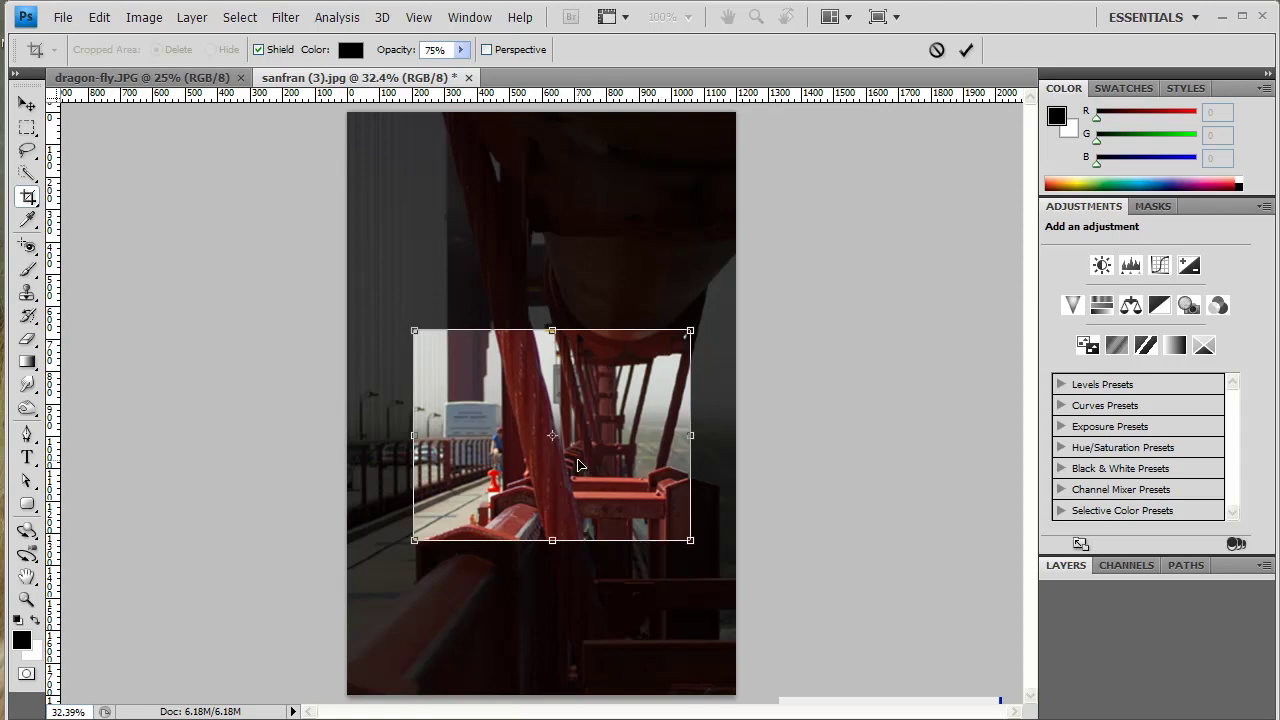
key(Escape)
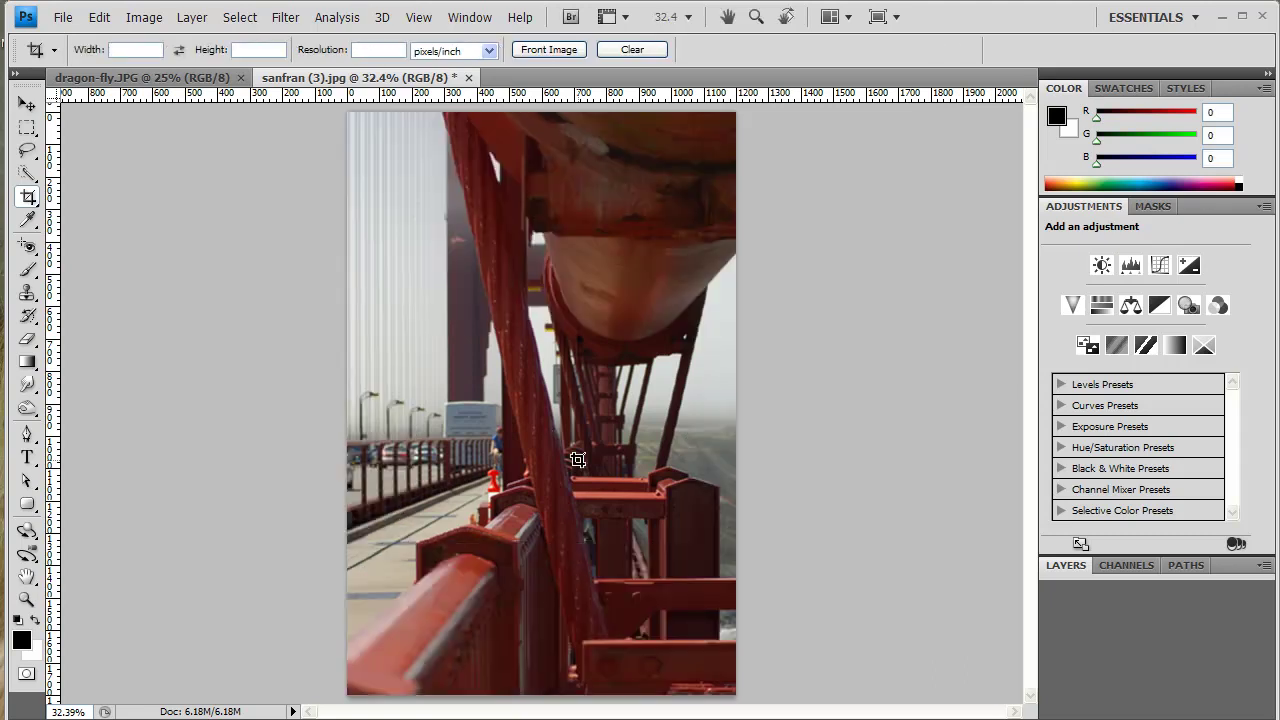